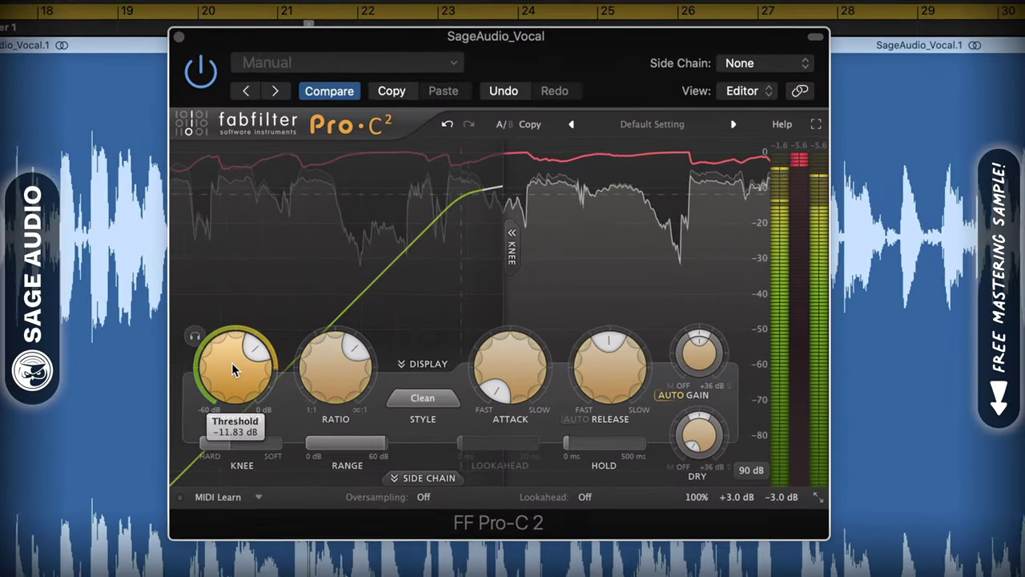
- Adjust the threshold, ratio, attack and release of the Clean-style compressor on the vocal
{"action": "left_click_drag", "start_coordinate": [272, 335], "coordinate": [274, 348]}
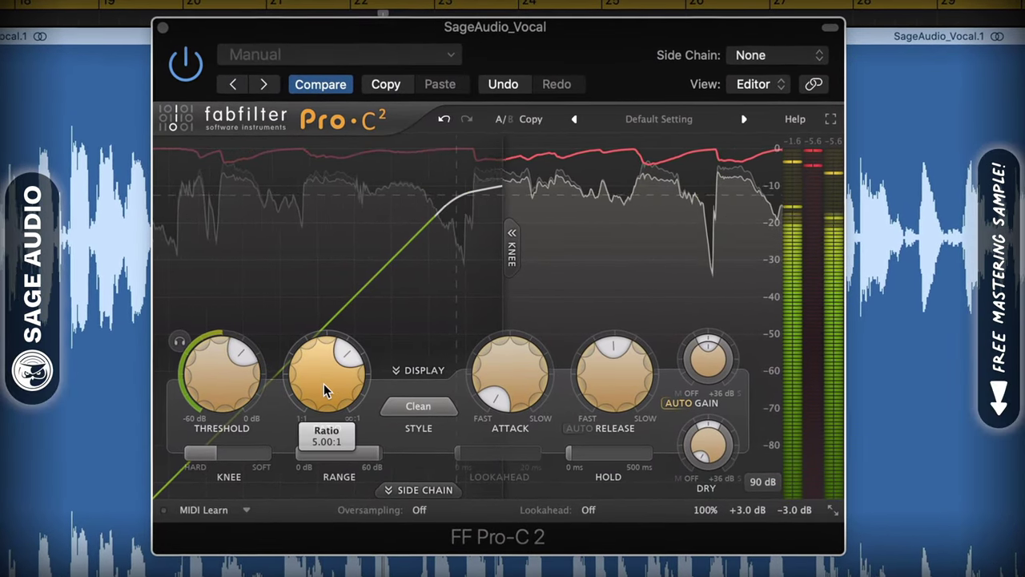
{"action": "left_click_drag", "start_coordinate": [327, 390], "coordinate": [331, 367]}
{"action": "left_click_drag", "start_coordinate": [501, 366], "coordinate": [495, 378]}
{"action": "mouse_move", "coordinate": [620, 401]}
{"action": "left_mouse_down"}
{"action": "mouse_move", "coordinate": [616, 387]}
{"action": "mouse_move", "coordinate": [618, 401]}
{"action": "left_mouse_up"}
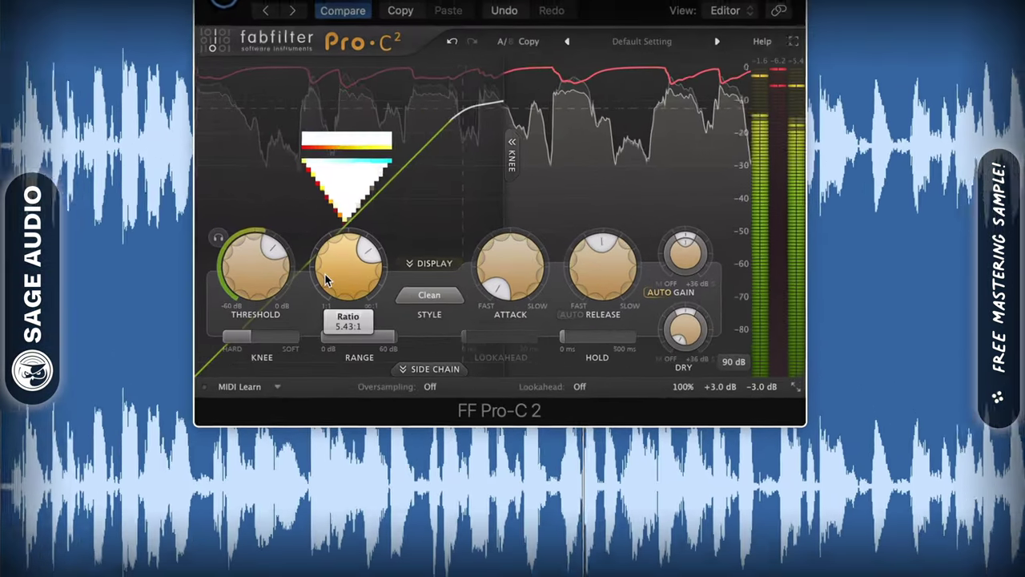
- Set the compression ratio to 5:1 and fine-tune the attack time
{"action": "double_click", "coordinate": [297, 380]}
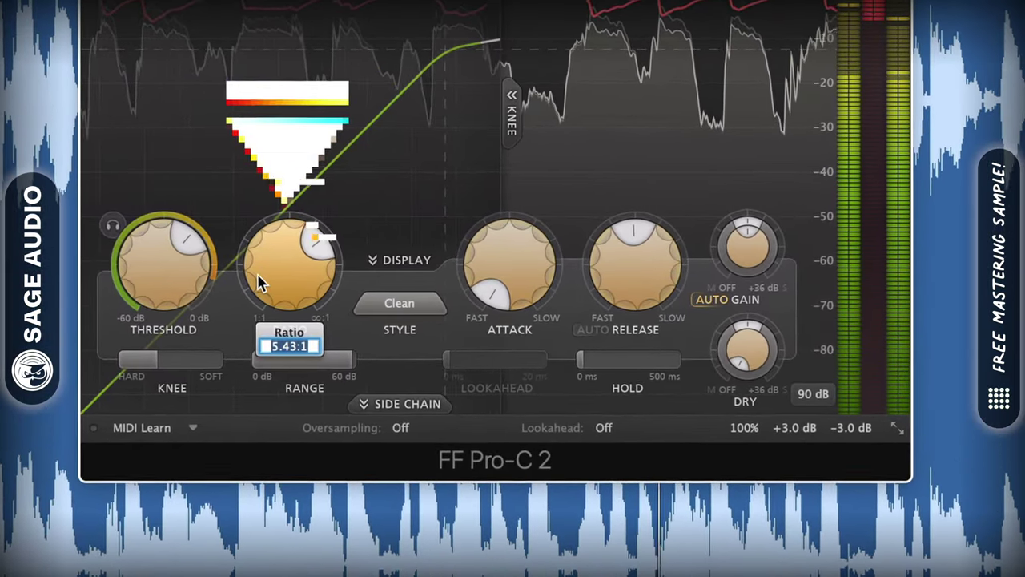
{"action": "type", "text": "5"}
{"action": "key", "text": "Return"}
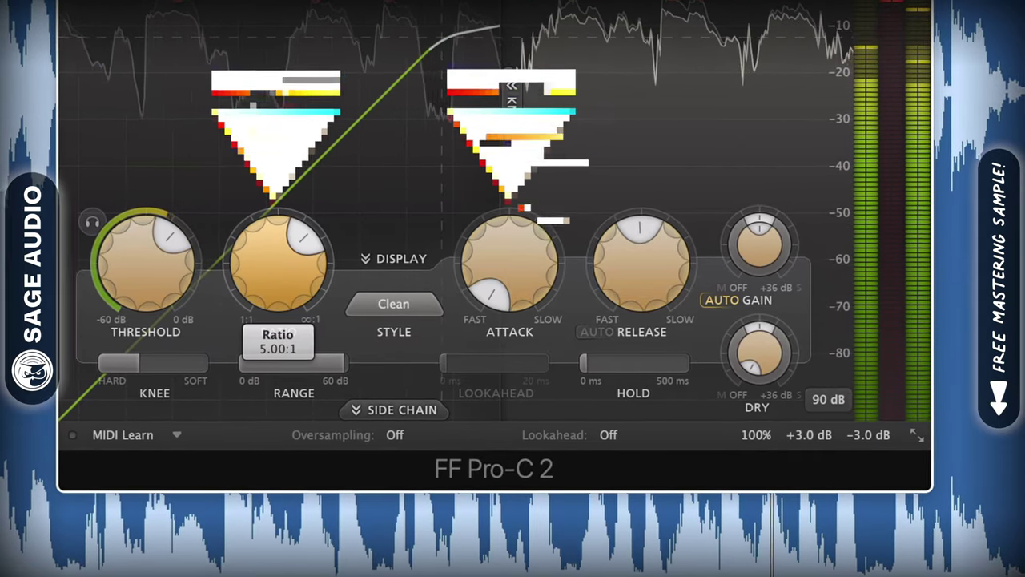
{"action": "left_click_drag", "start_coordinate": [492, 259], "coordinate": [494, 286]}
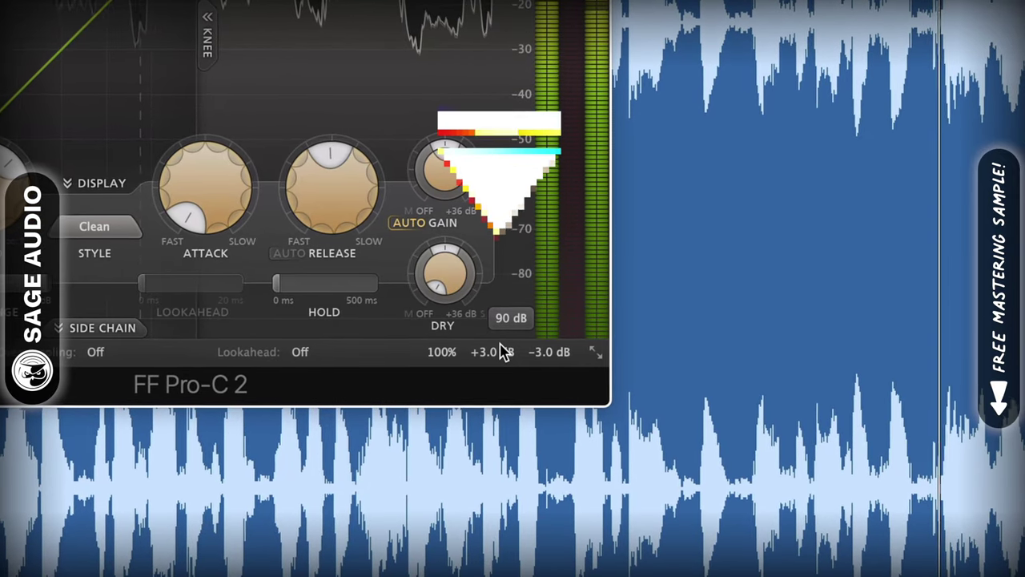
- Trim the compressor's input level to about +3.0 dB and its output level to about -3.1 dB
{"action": "mouse_move", "coordinate": [501, 350]}
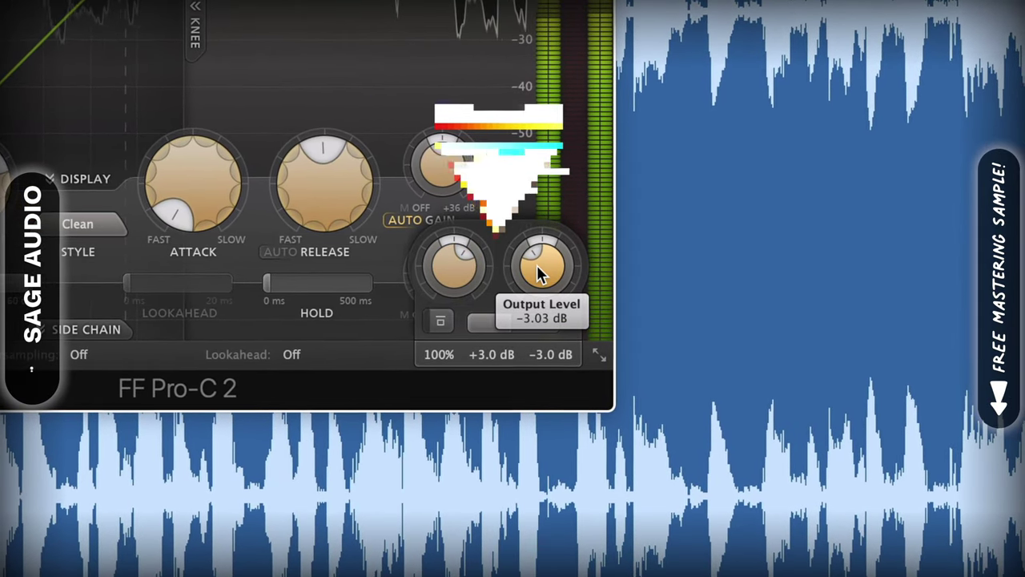
{"action": "scroll", "coordinate": [535, 269], "scroll_direction": "down", "scroll_amount": 1}
{"action": "scroll", "coordinate": [456, 267], "scroll_direction": "up", "scroll_amount": 1}
{"action": "scroll", "coordinate": [455, 262], "scroll_direction": "down", "scroll_amount": 3}
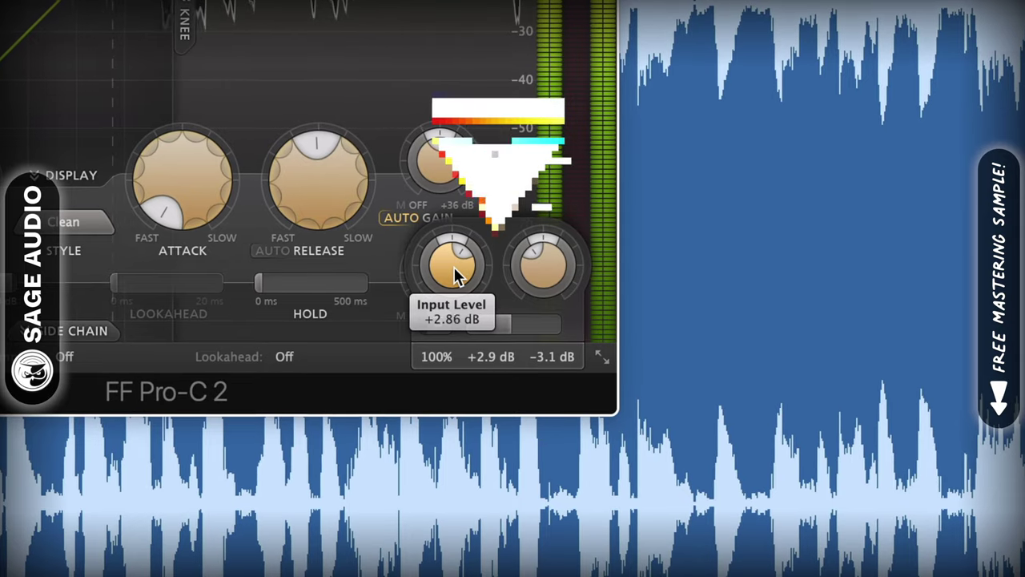
{"action": "scroll", "coordinate": [453, 262], "scroll_direction": "up", "scroll_amount": 2}
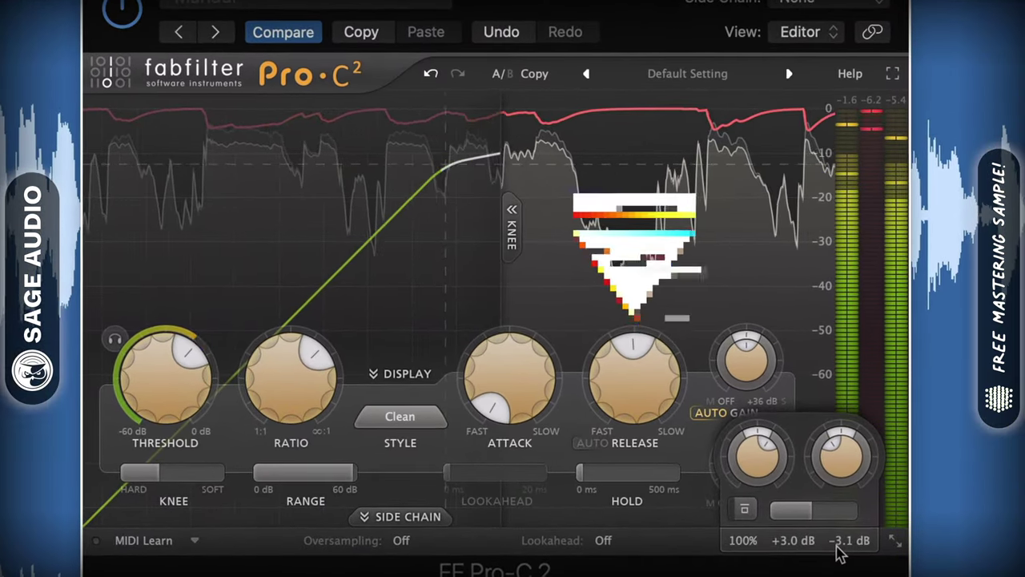
{"action": "scroll", "coordinate": [625, 390], "scroll_direction": "down", "scroll_amount": 1}
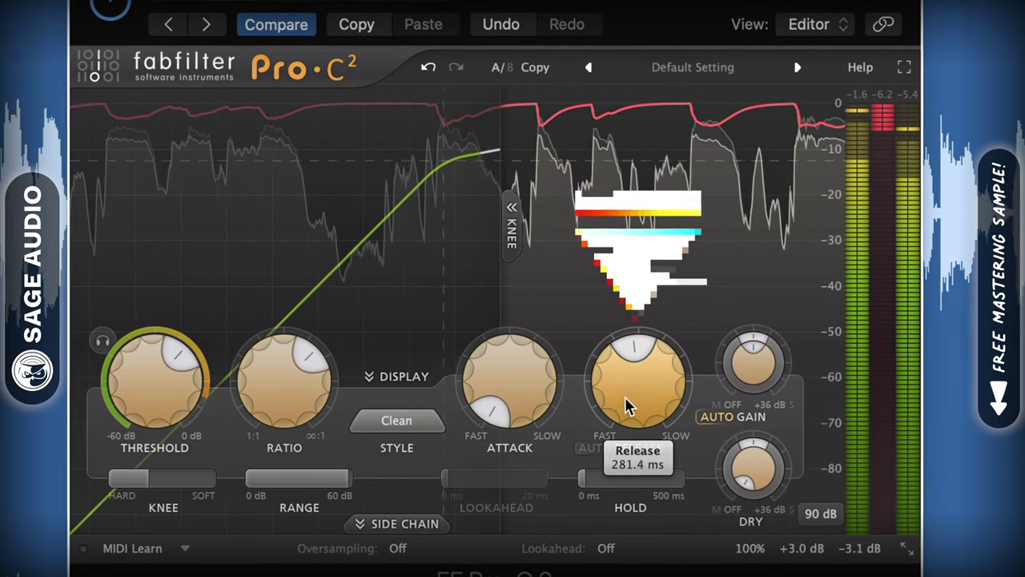
{"action": "scroll", "coordinate": [627, 406], "scroll_direction": "up", "scroll_amount": 2}
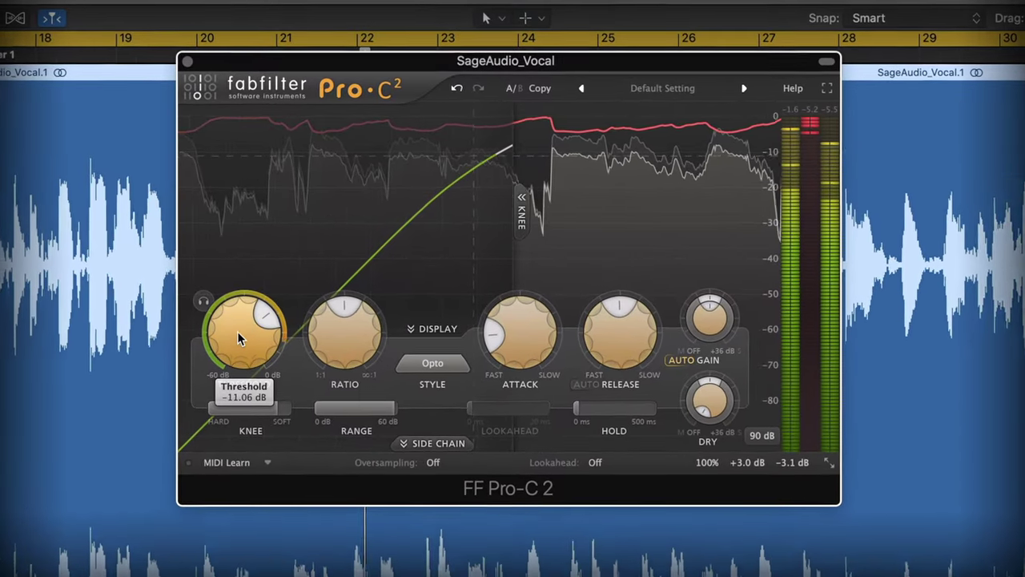
- Choose the Opto compression style and lower the threshold for more gain reduction
{"action": "left_click", "coordinate": [442, 330]}
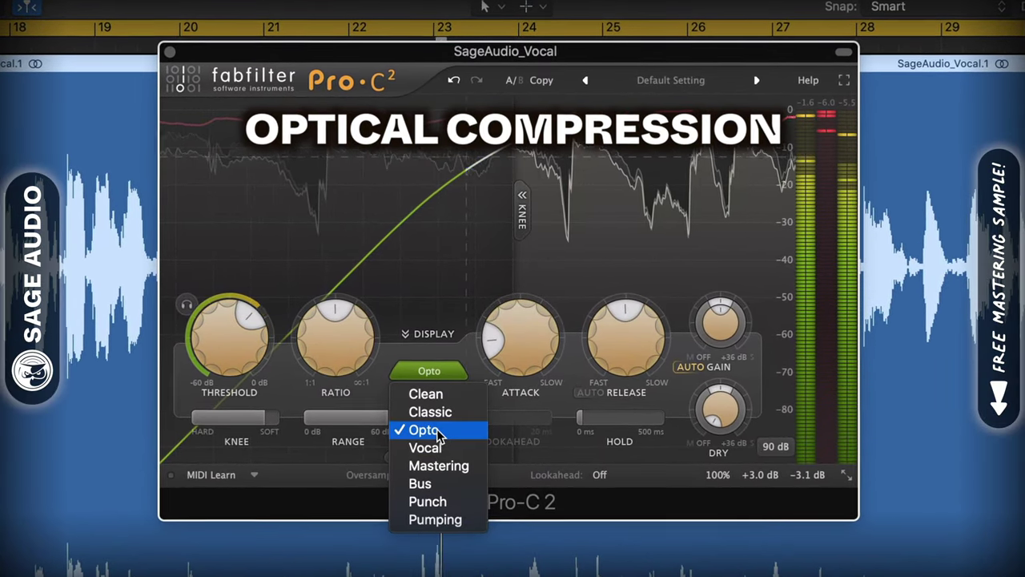
{"action": "left_click", "coordinate": [440, 430]}
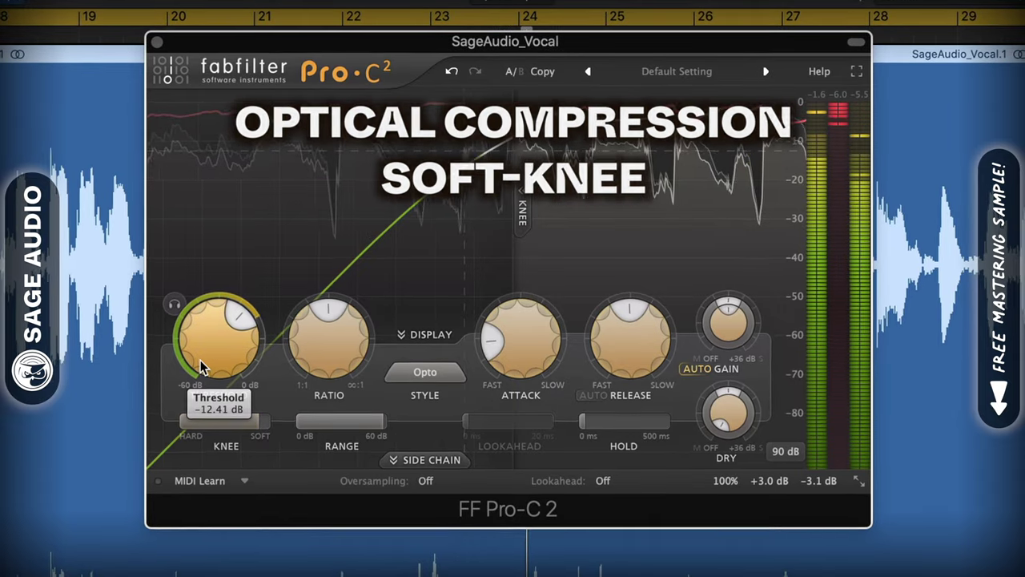
{"action": "left_click_drag", "start_coordinate": [200, 367], "coordinate": [205, 393]}
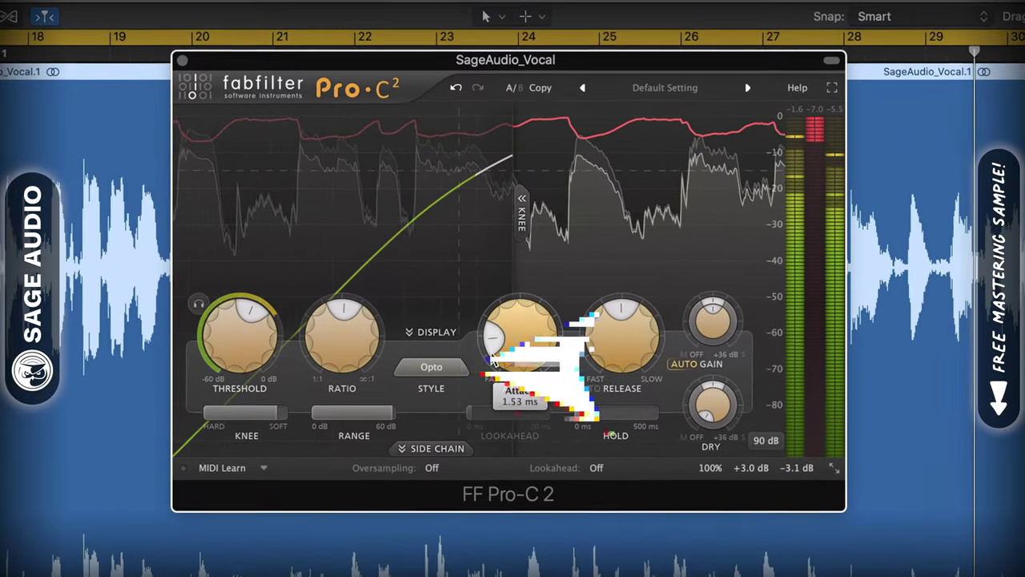
- Soften the optical compressor's knee and fine-tune its threshold
{"action": "left_click", "coordinate": [475, 249]}
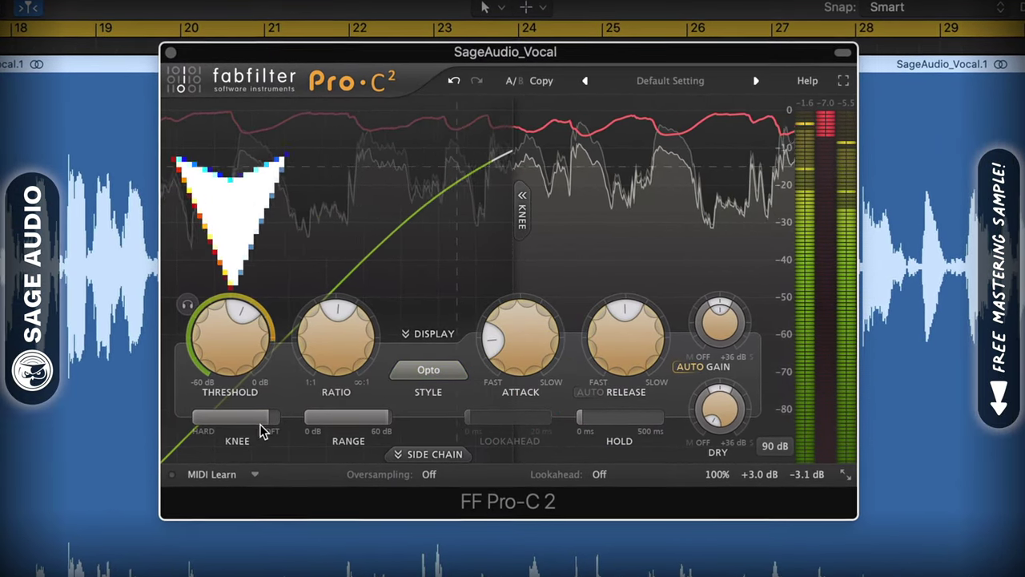
{"action": "left_click_drag", "start_coordinate": [202, 426], "coordinate": [260, 430]}
{"action": "left_click_drag", "start_coordinate": [217, 324], "coordinate": [213, 336]}
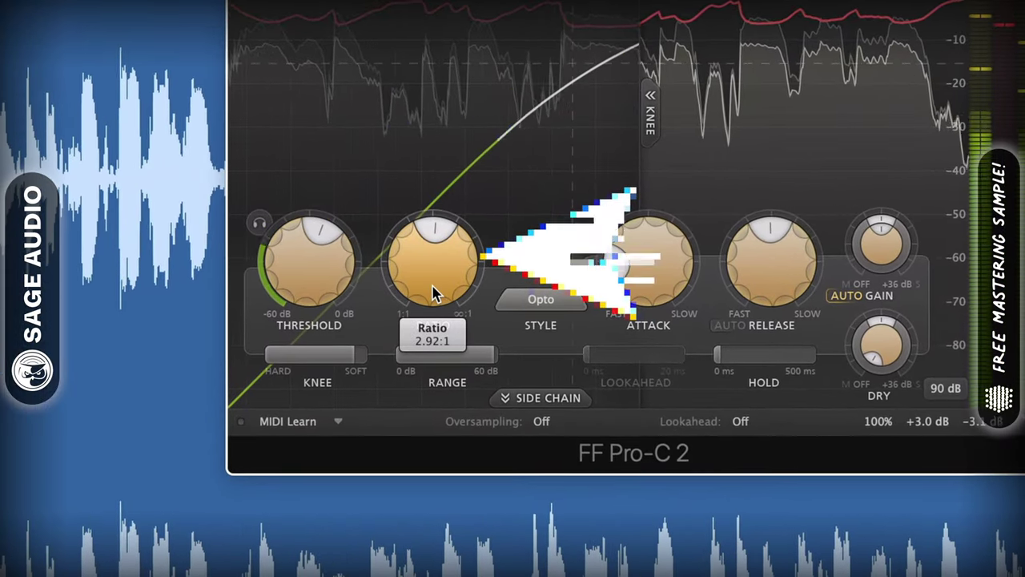
- Vary the optical compressor's ratio around 3:1, between about 2.92:1 and 3.24:1
{"action": "left_click_drag", "start_coordinate": [422, 254], "coordinate": [427, 241]}
{"action": "scroll", "coordinate": [441, 272], "scroll_direction": "up", "scroll_amount": 2}
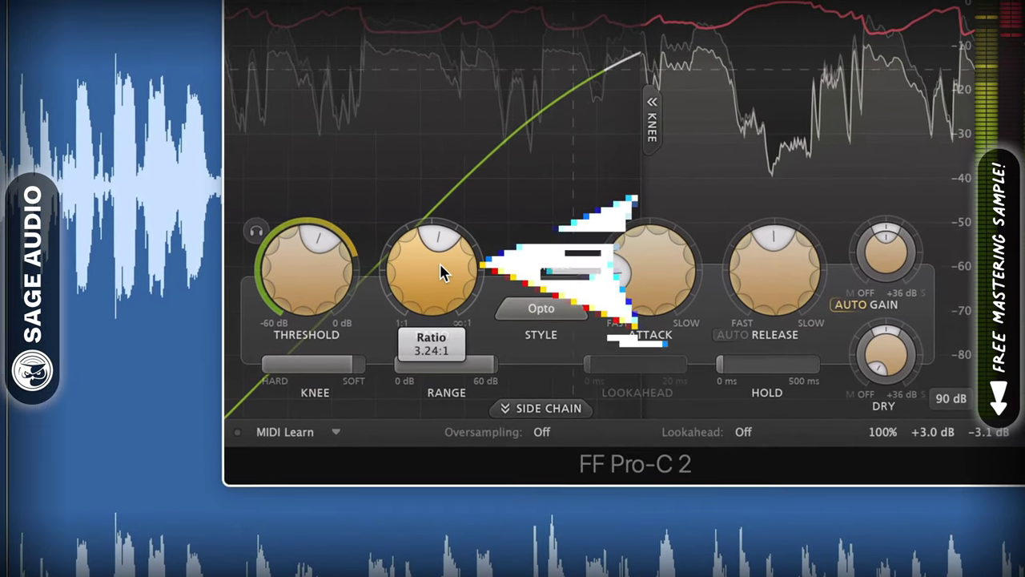
{"action": "scroll", "coordinate": [439, 277], "scroll_direction": "down", "scroll_amount": 4}
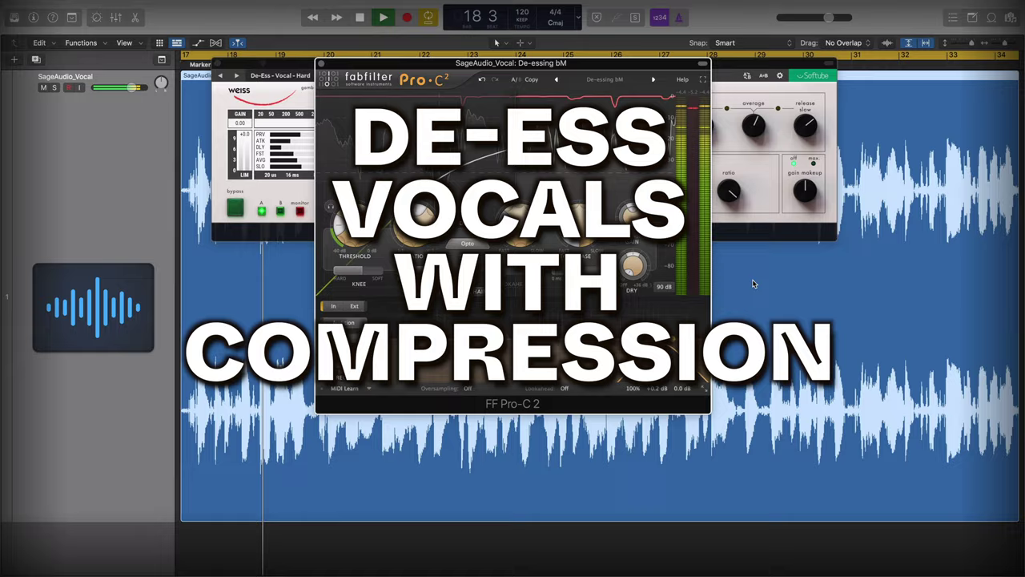
- Lower the Opto de-essing compressor's ratio to about 2.07:1 and adjust its attack
{"action": "mouse_move", "coordinate": [228, 282]}
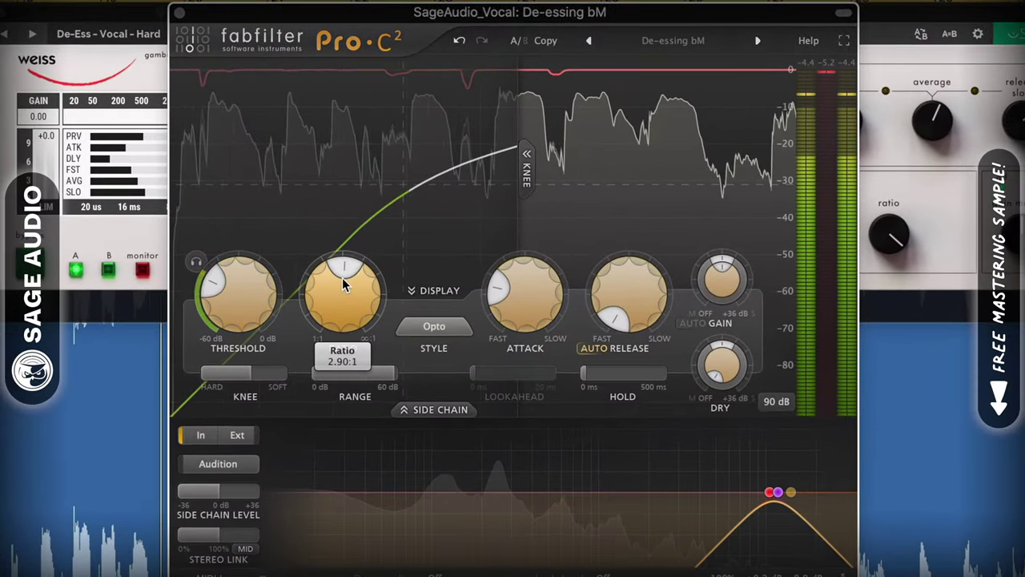
{"action": "mouse_move", "coordinate": [357, 288]}
{"action": "left_mouse_down"}
{"action": "mouse_move", "coordinate": [355, 306]}
{"action": "mouse_move", "coordinate": [347, 302]}
{"action": "left_mouse_up"}
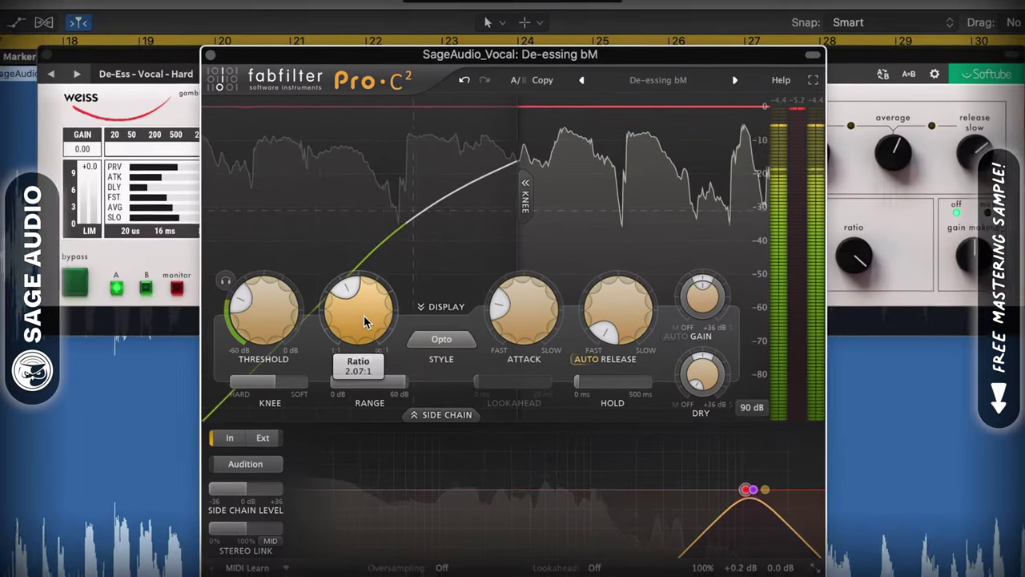
{"action": "left_click", "coordinate": [467, 243]}
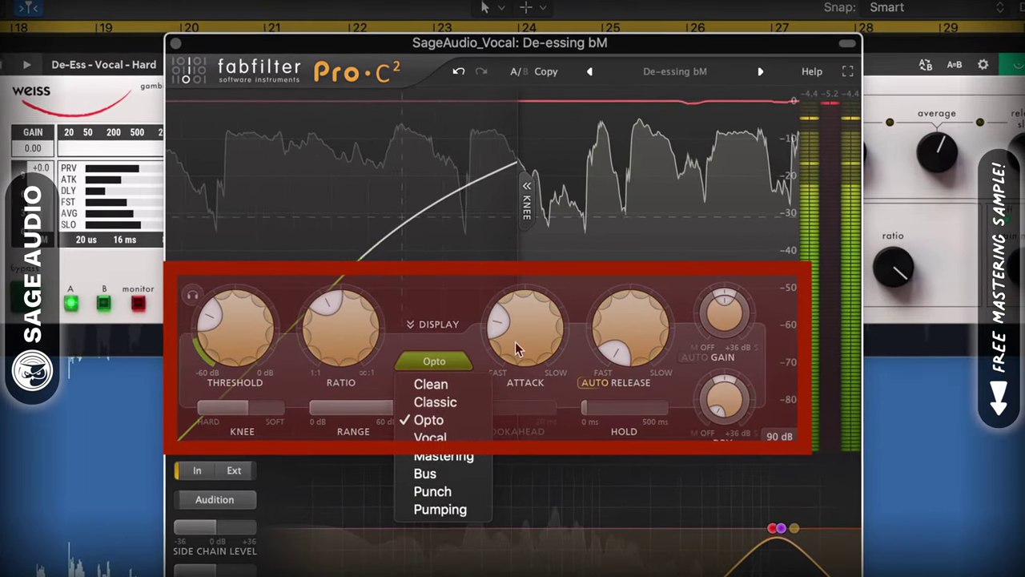
{"action": "mouse_move", "coordinate": [516, 325]}
{"action": "left_mouse_down"}
{"action": "mouse_move", "coordinate": [518, 353]}
{"action": "mouse_move", "coordinate": [517, 336]}
{"action": "left_mouse_up"}
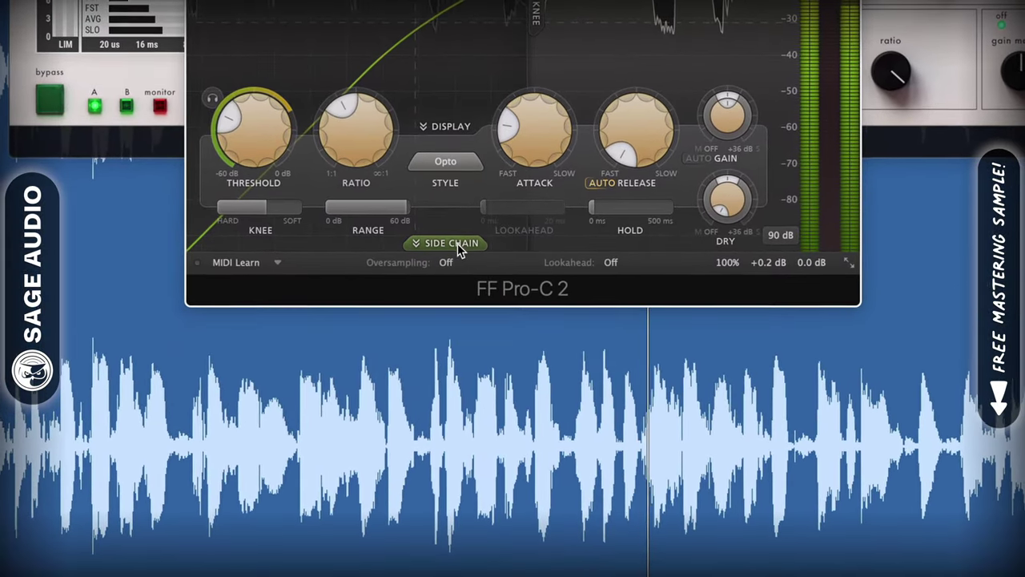
- Expand the compressor's side-chain section, view the Weiss DS1-MK3 de-esser and return to the FabFilter Pro-C 2
{"action": "left_click", "coordinate": [449, 247]}
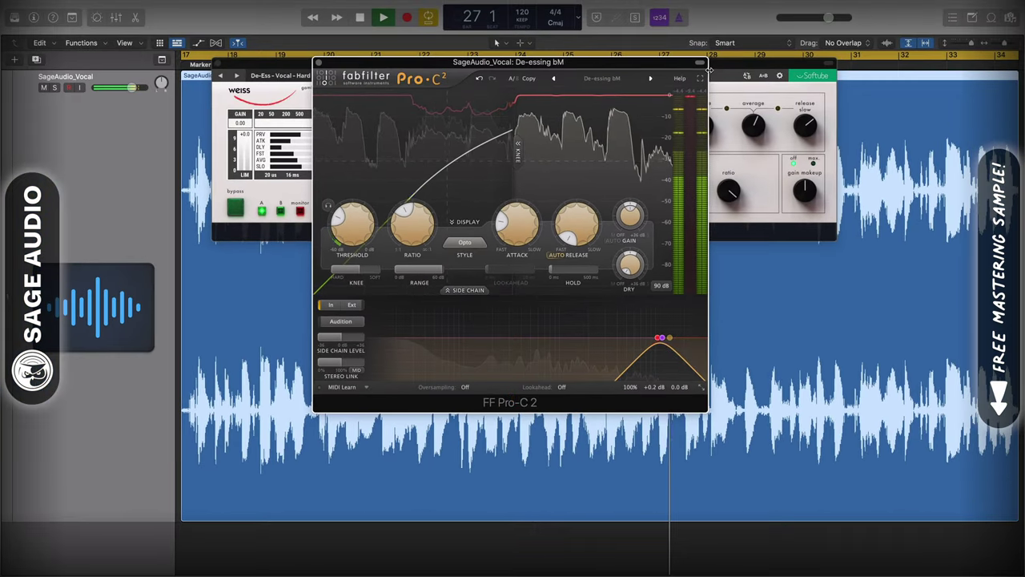
{"action": "left_click", "coordinate": [721, 71]}
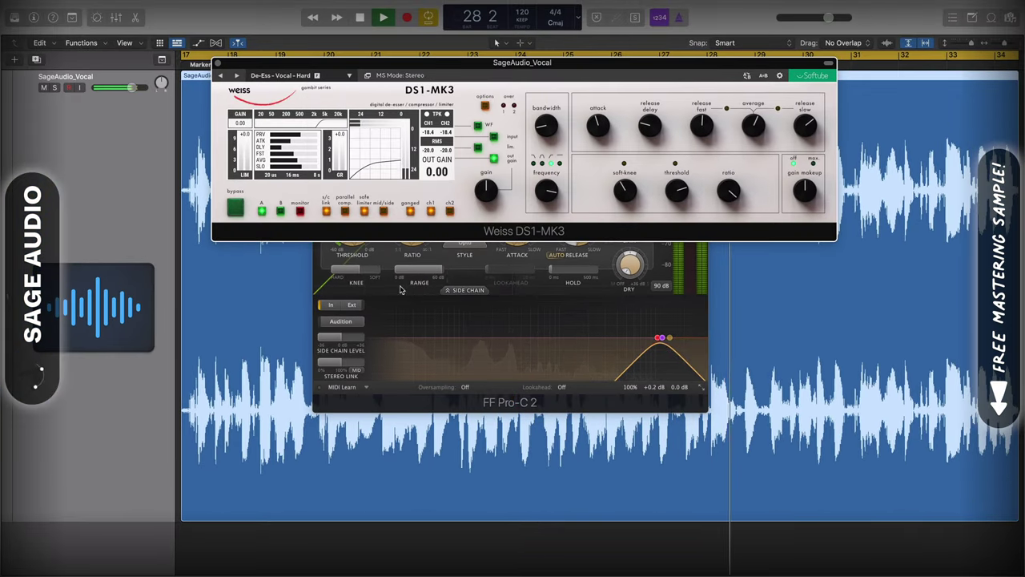
{"action": "left_click", "coordinate": [411, 310]}
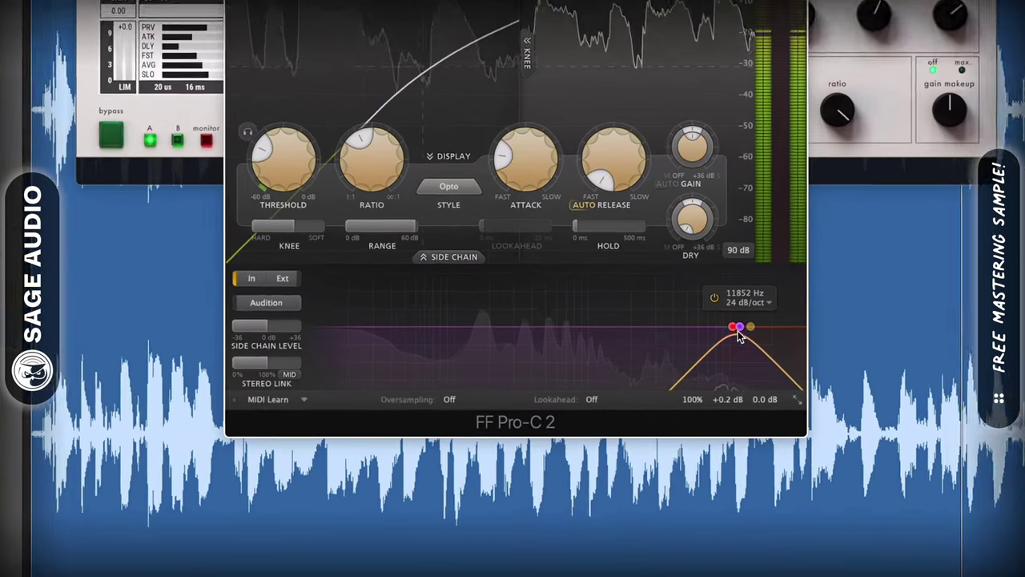
- Shift the side chain's red filter band to about 9.4 kHz and fine-tune the filter bands
{"action": "left_click_drag", "start_coordinate": [660, 337], "coordinate": [635, 337]}
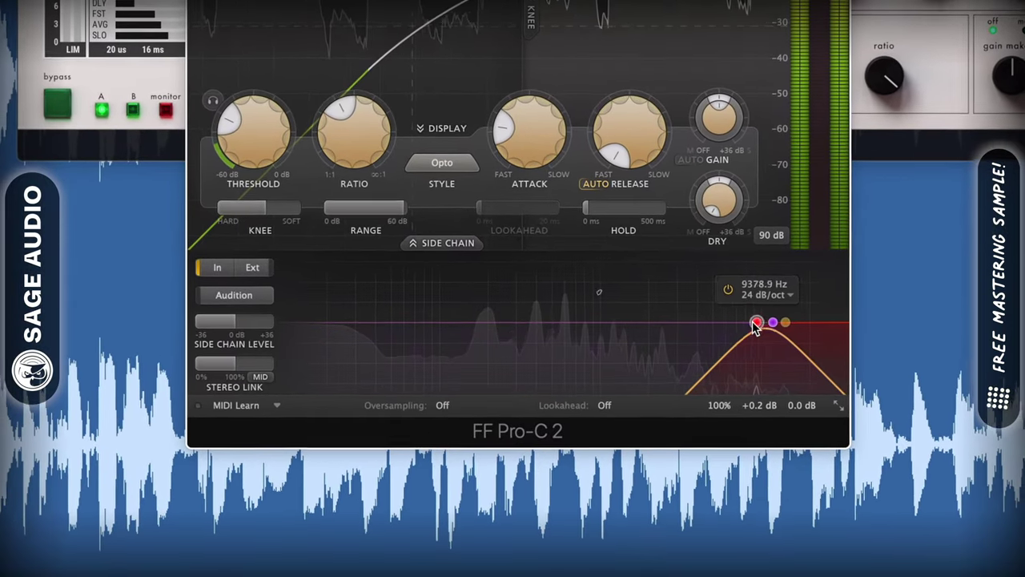
{"action": "left_click_drag", "start_coordinate": [750, 324], "coordinate": [781, 325]}
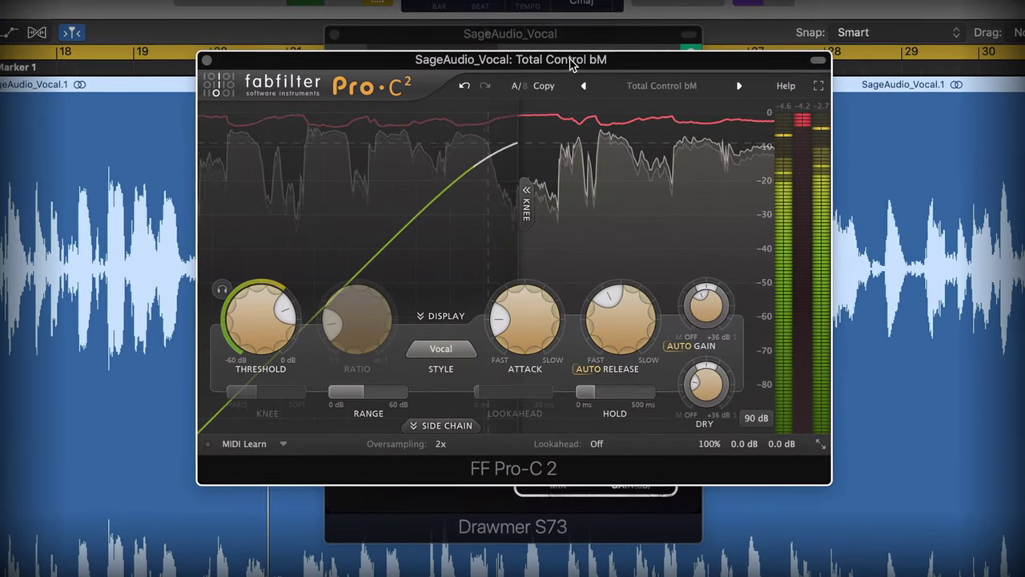
- Set the Drawmer S73 processor's style to Vocal Enhance and return to the Pro-C 2 window
{"action": "left_click", "coordinate": [557, 39]}
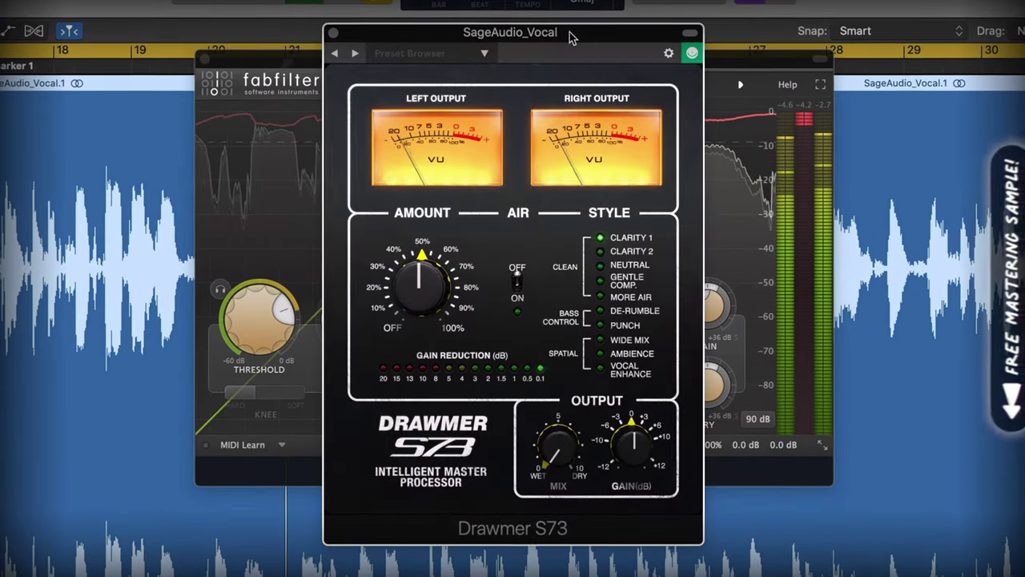
{"action": "left_click", "coordinate": [602, 369]}
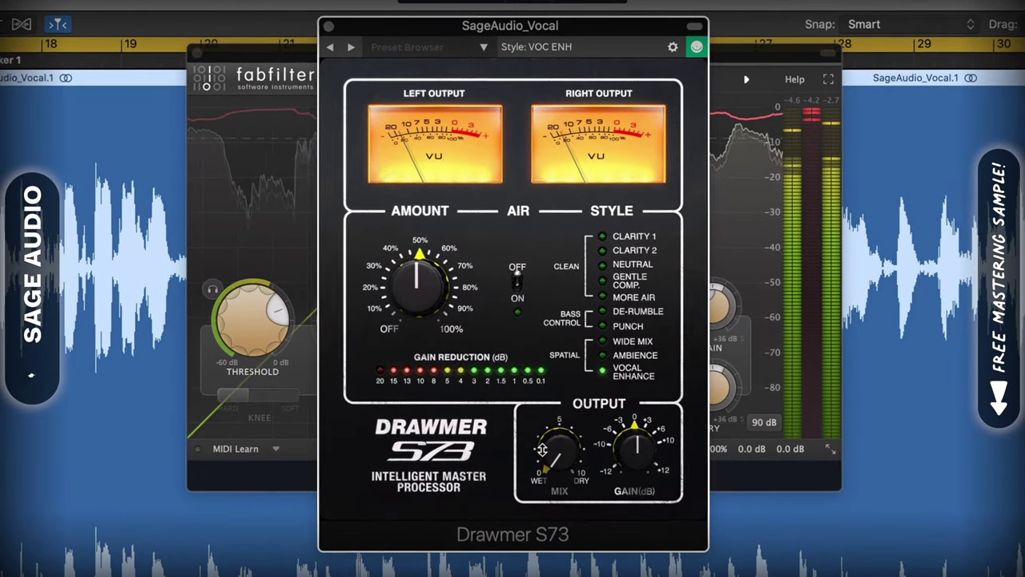
{"action": "left_click", "coordinate": [771, 322]}
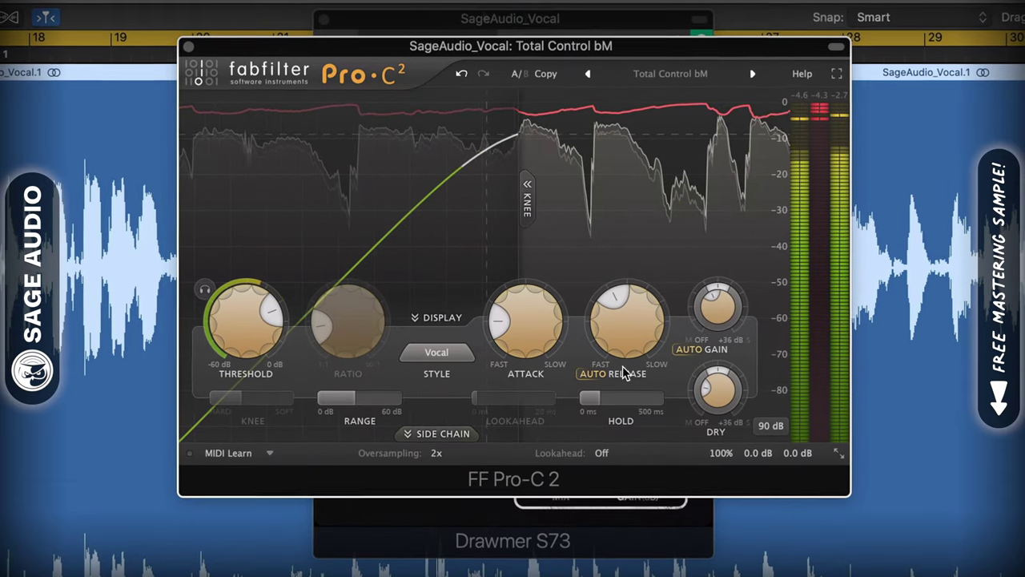
- Switch to the Drawmer S73 and reduce its Amount to 8.8
{"action": "mouse_move", "coordinate": [249, 323]}
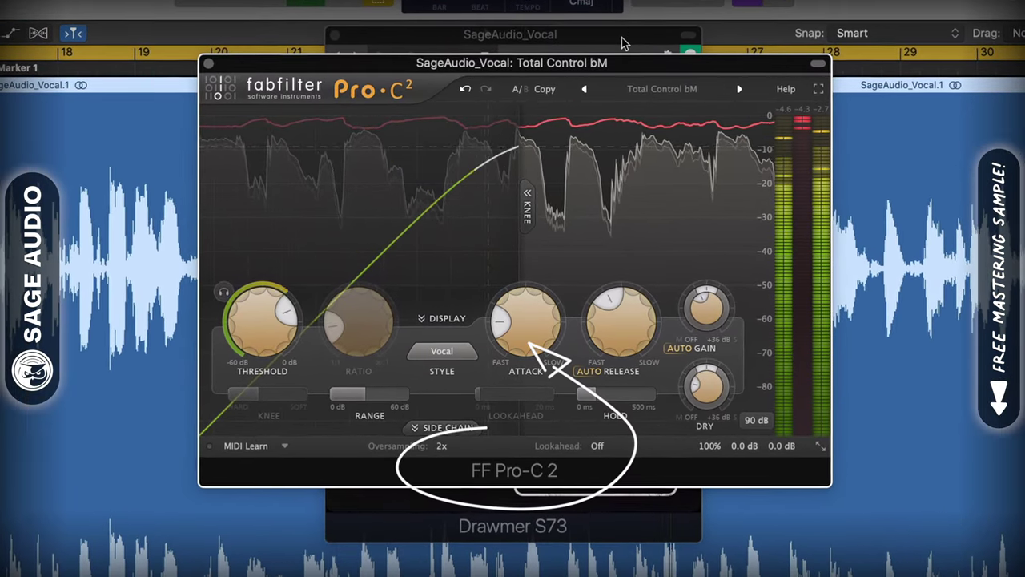
{"action": "left_click", "coordinate": [570, 49]}
{"action": "left_click_drag", "start_coordinate": [420, 287], "coordinate": [422, 333]}
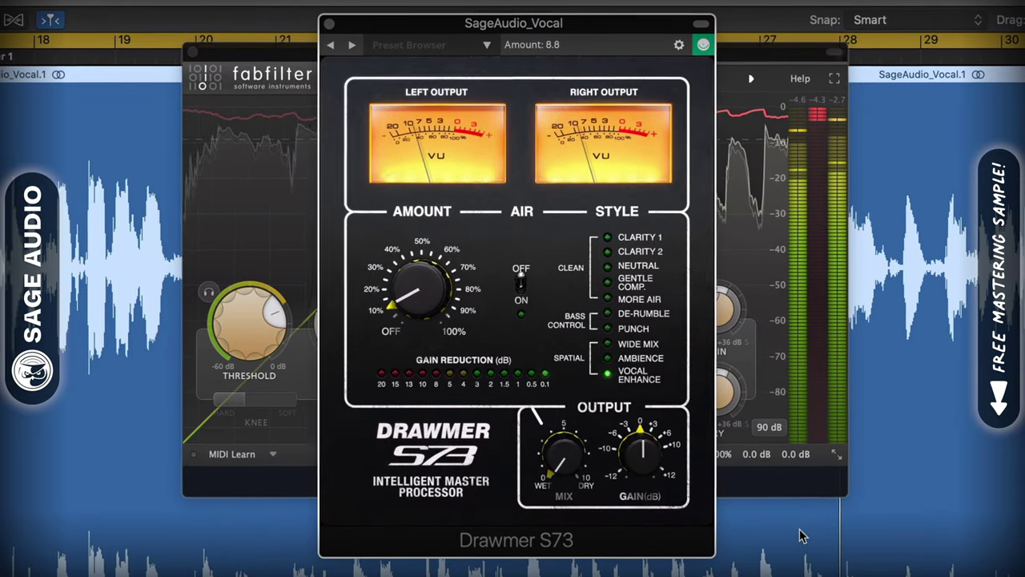
- Switch to the Pro-C 2, fine-tune its threshold and keep the Vocal compression style selected
{"action": "left_click", "coordinate": [781, 472]}
{"action": "left_click", "coordinate": [438, 353]}
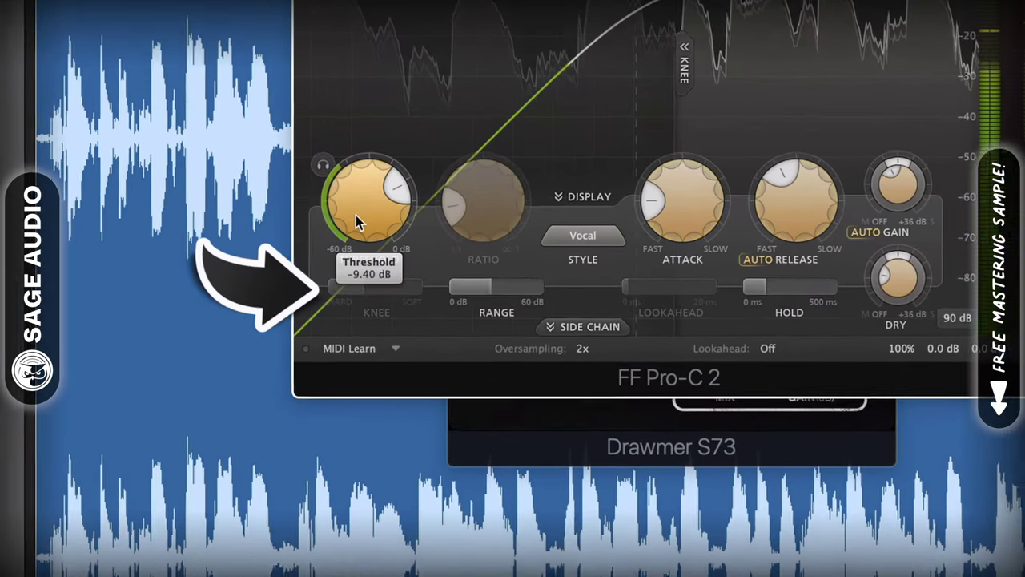
{"action": "left_click_drag", "start_coordinate": [350, 230], "coordinate": [350, 236]}
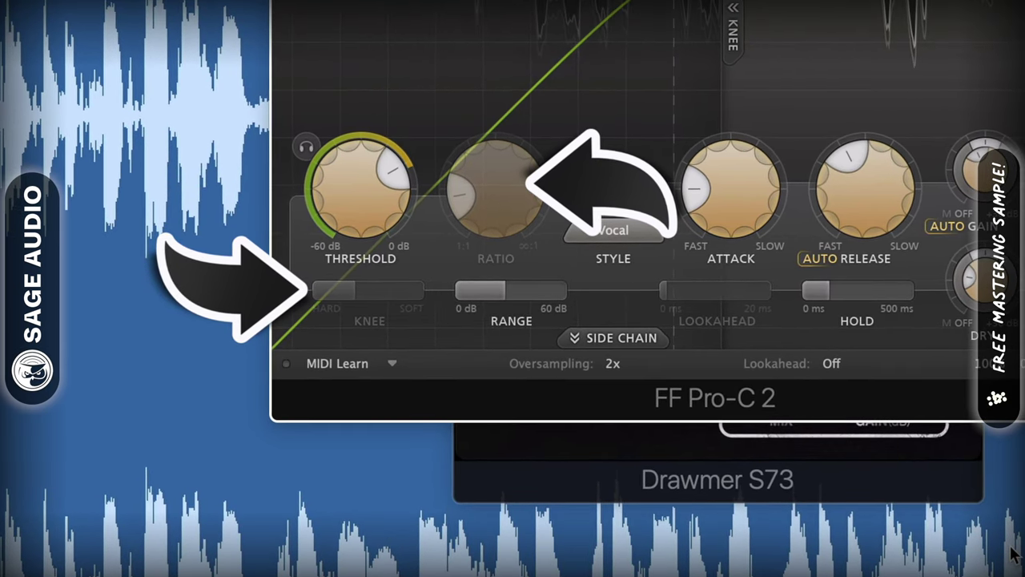
{"action": "left_click", "coordinate": [620, 229]}
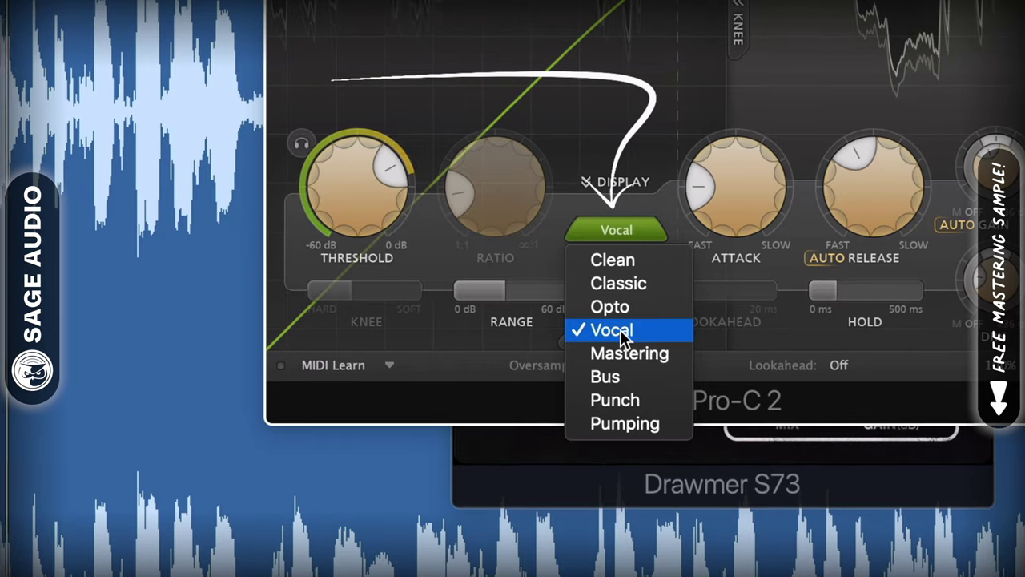
{"action": "left_click", "coordinate": [682, 334]}
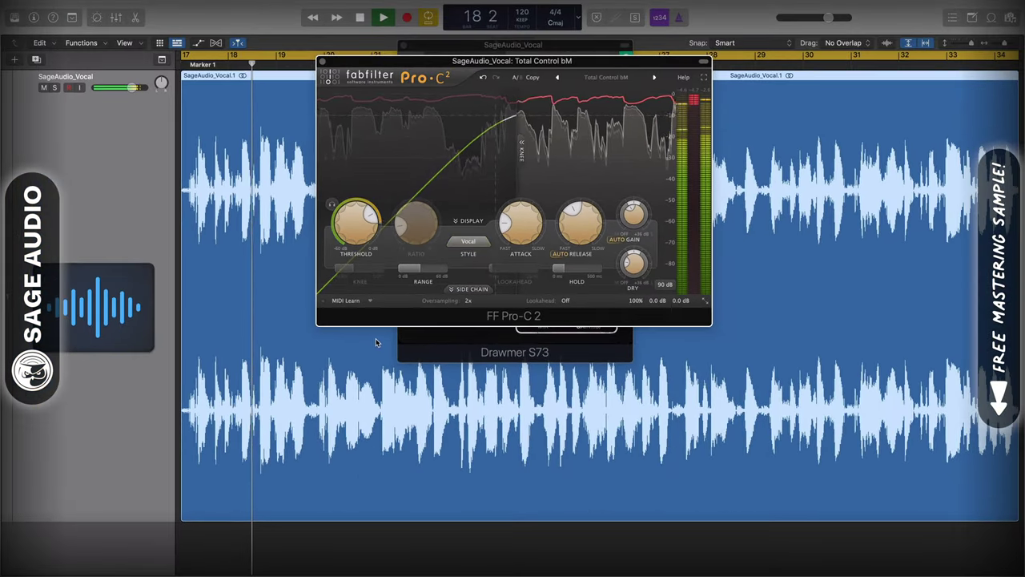
- Bring the Drawmer S73 forward, fine-tune its Amount and toggle its Air setting
{"action": "left_click", "coordinate": [415, 353]}
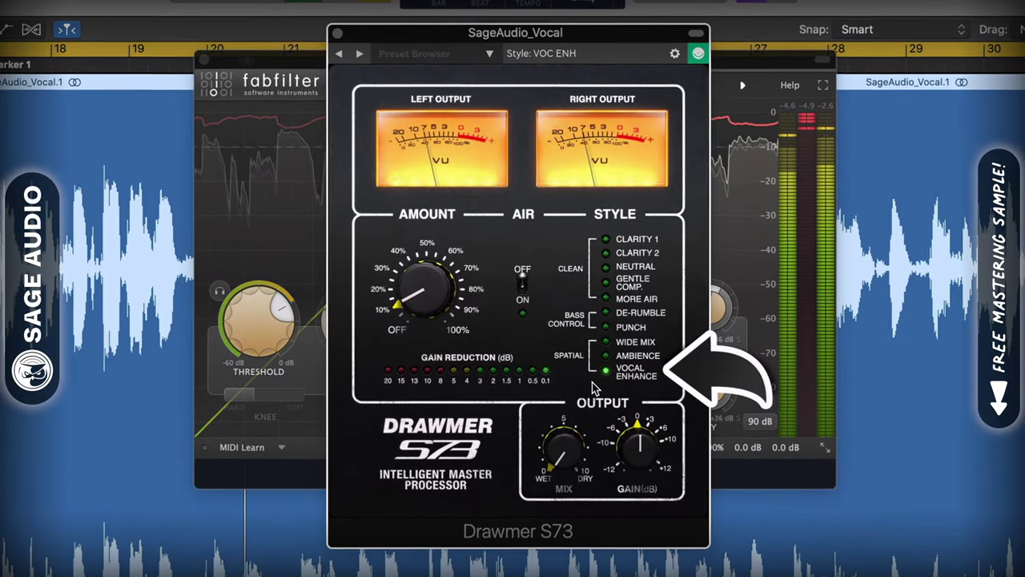
{"action": "left_click_drag", "start_coordinate": [425, 292], "coordinate": [427, 289]}
{"action": "left_click", "coordinate": [523, 286]}
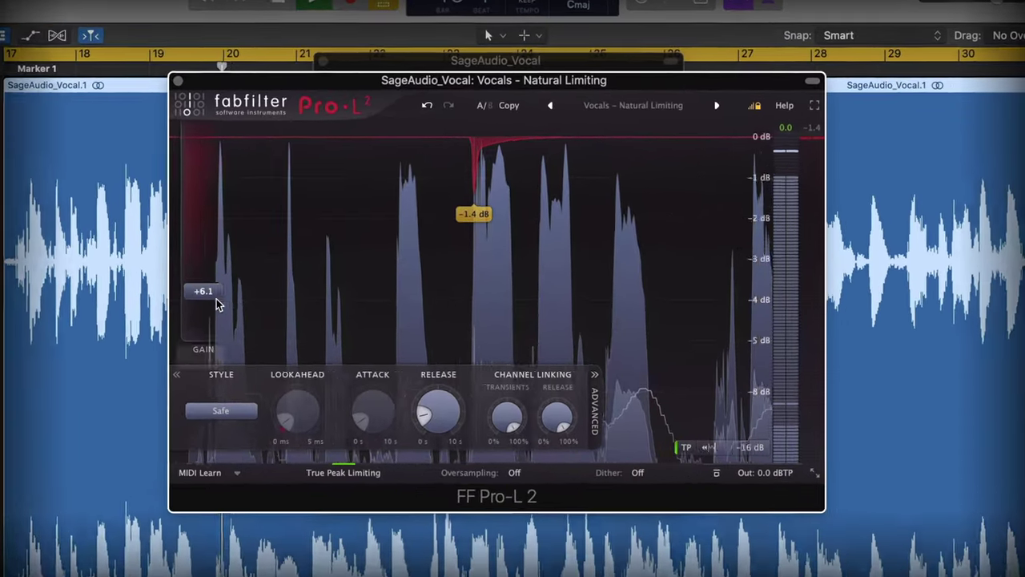
- In Pro-L 2, lower the output level to about -1.4 dBTP and ease the gain down slightly
{"action": "mouse_move", "coordinate": [265, 248]}
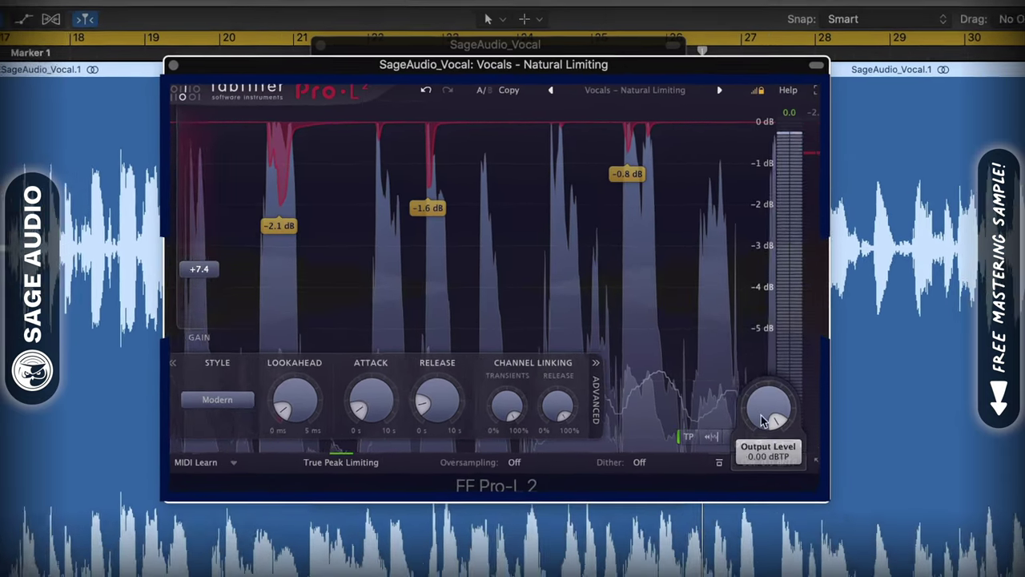
{"action": "left_click_drag", "start_coordinate": [789, 507], "coordinate": [780, 516]}
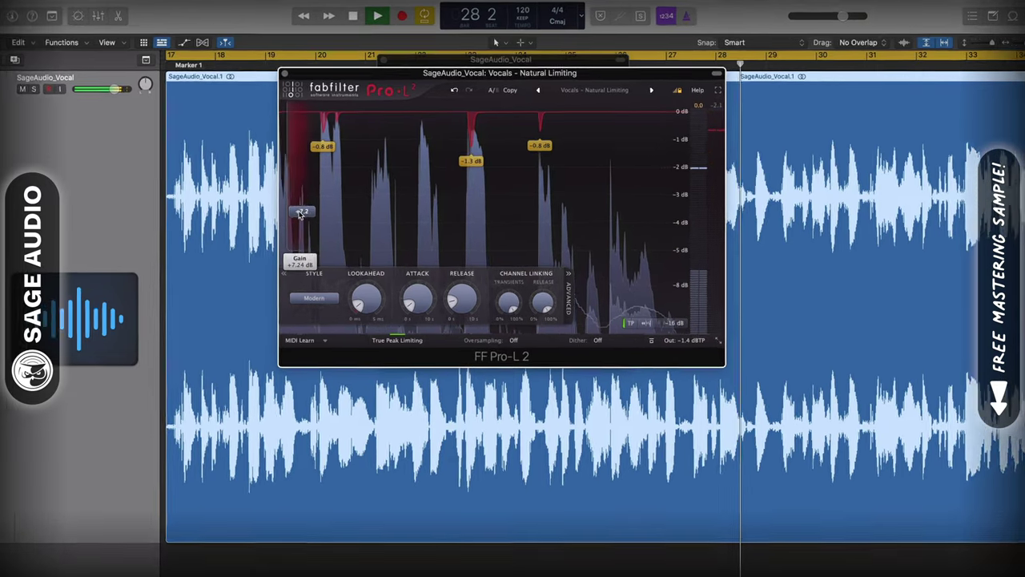
{"action": "left_click_drag", "start_coordinate": [311, 205], "coordinate": [311, 210]}
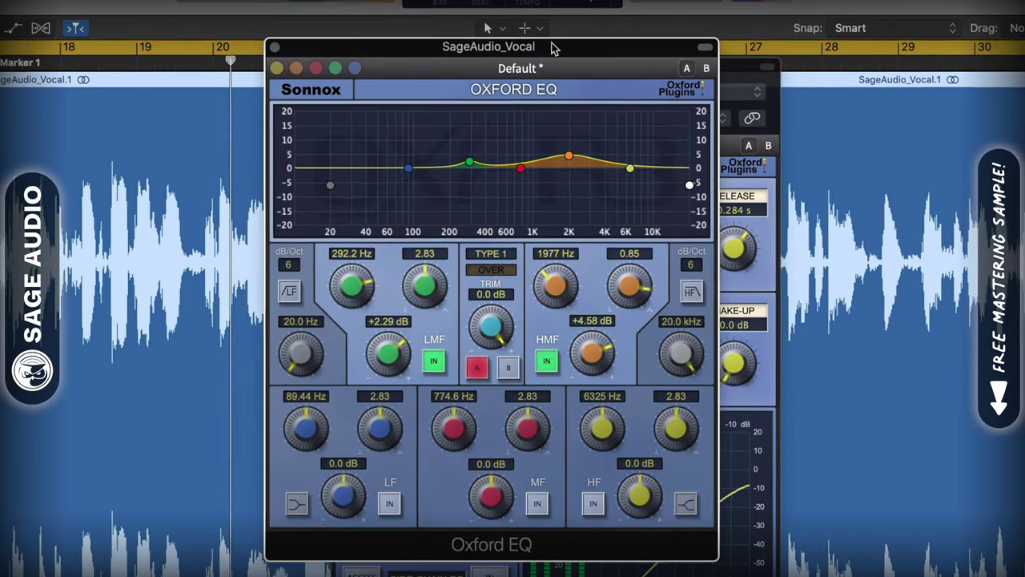
- Set the Oxford EQ to Type 2, its HMF boost to about +4.11 dB at 2315 Hz and its LMF boost to about +5.09 dB
{"action": "left_click_drag", "start_coordinate": [569, 155], "coordinate": [560, 156]}
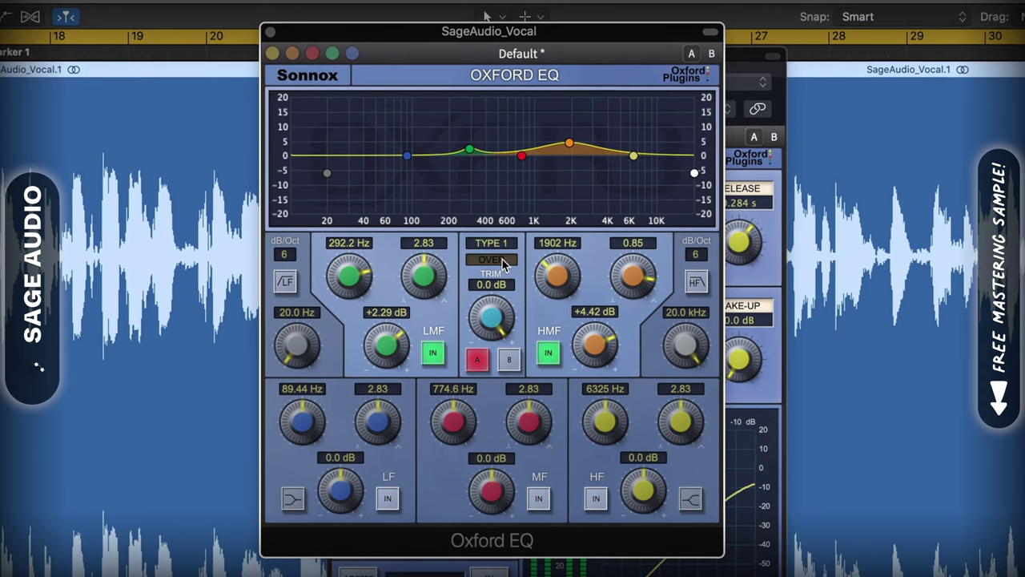
{"action": "left_click", "coordinate": [491, 246]}
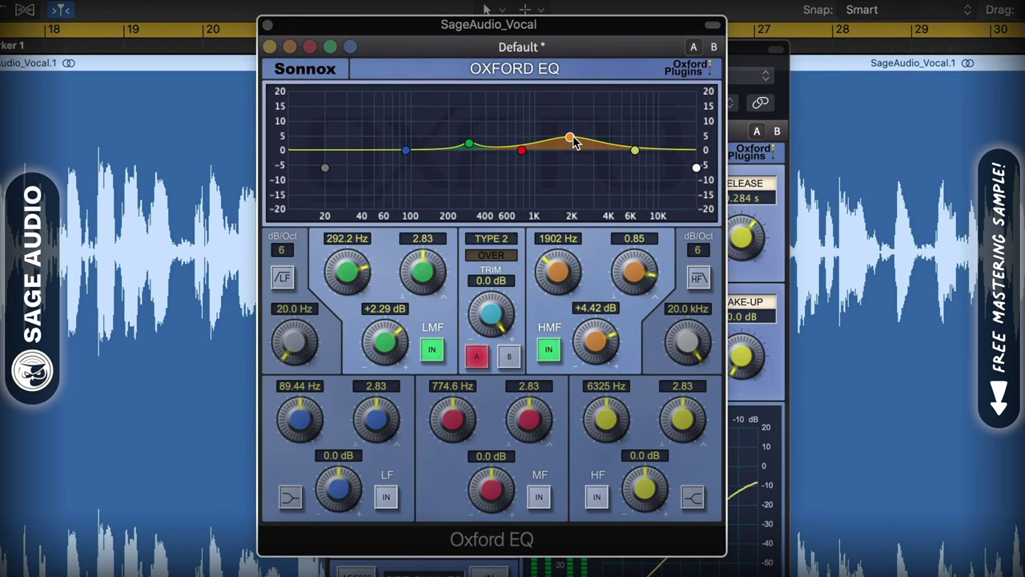
{"action": "left_click_drag", "start_coordinate": [569, 139], "coordinate": [581, 134]}
{"action": "left_click_drag", "start_coordinate": [469, 140], "coordinate": [470, 136]}
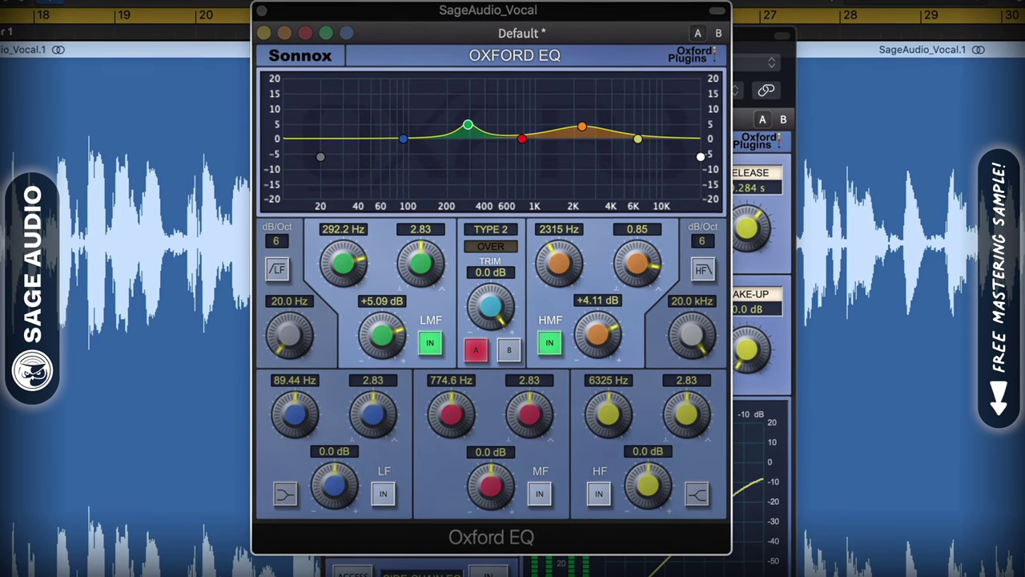
- Raise the Oxford EQ's HMF boost to about +6.37 dB at 2048 Hz and lower the Oxford Dynamics threshold to -14.2 dB
{"action": "left_click", "coordinate": [744, 45]}
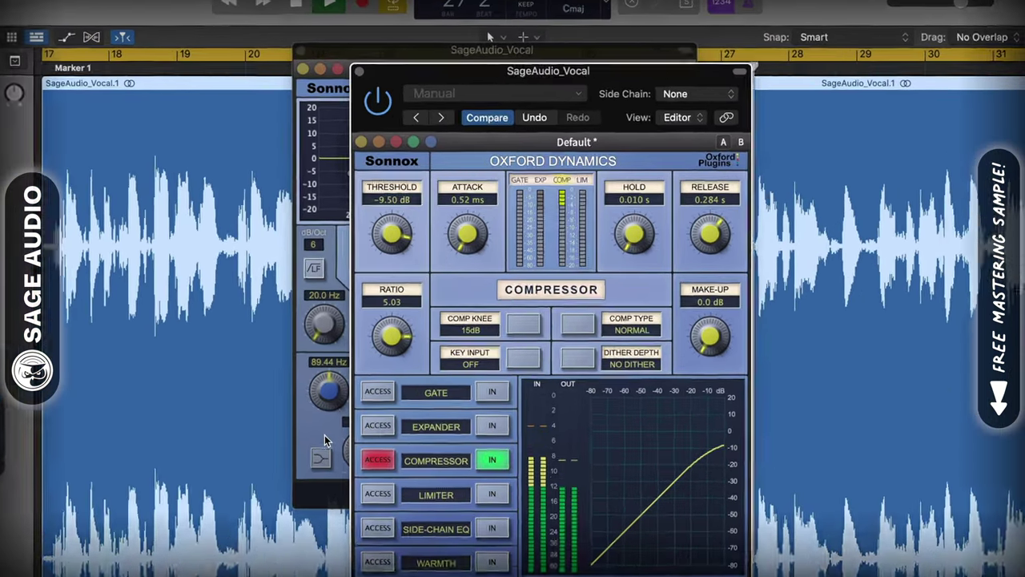
{"action": "left_click", "coordinate": [324, 440]}
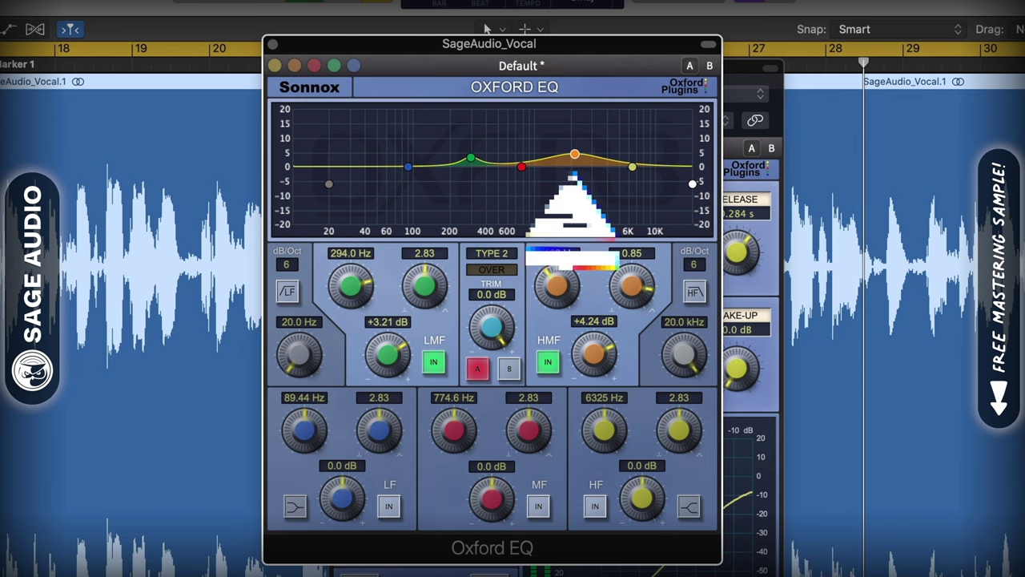
{"action": "left_click_drag", "start_coordinate": [575, 154], "coordinate": [574, 147]}
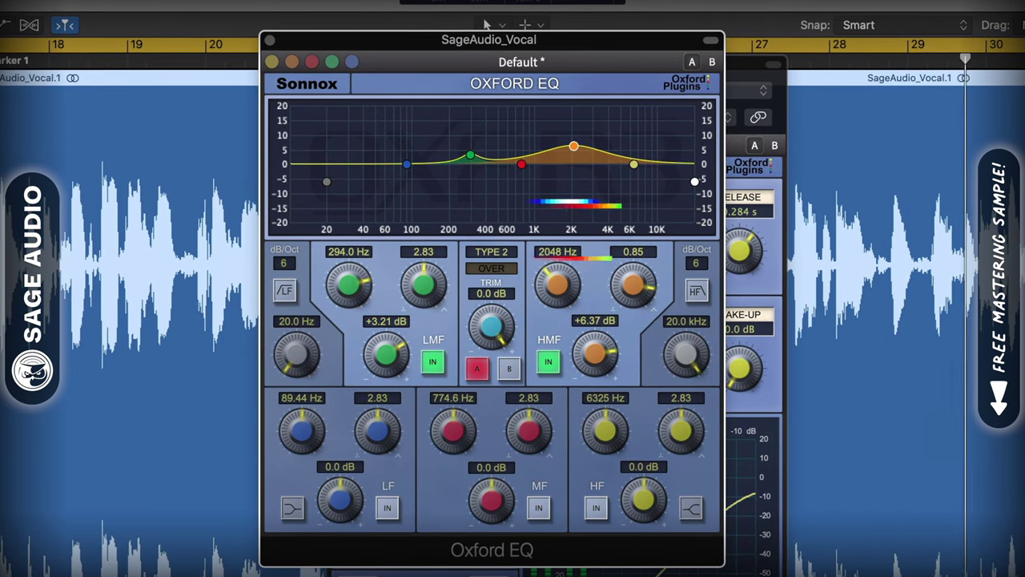
{"action": "left_click", "coordinate": [734, 73]}
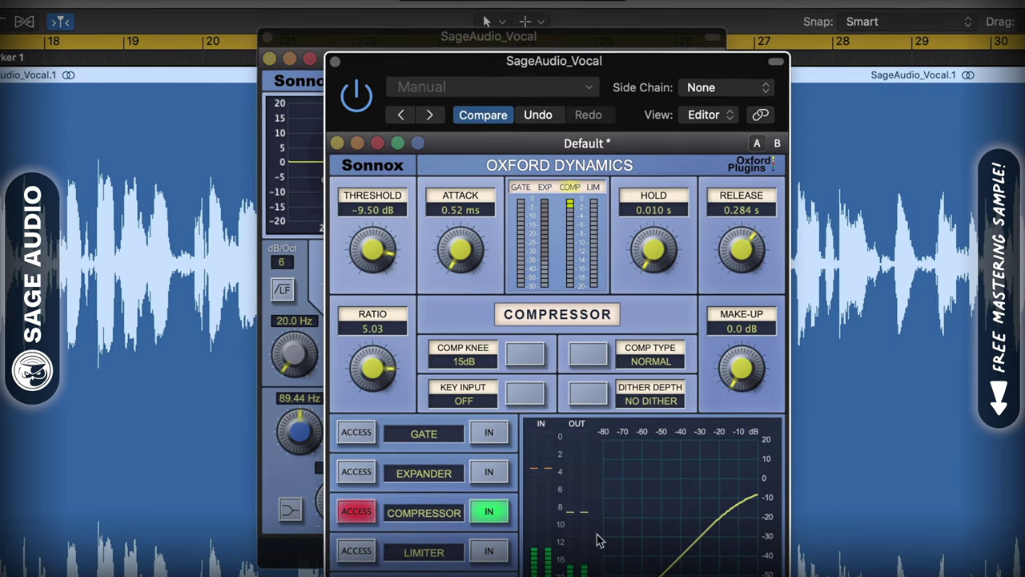
{"action": "left_click_drag", "start_coordinate": [370, 248], "coordinate": [369, 263]}
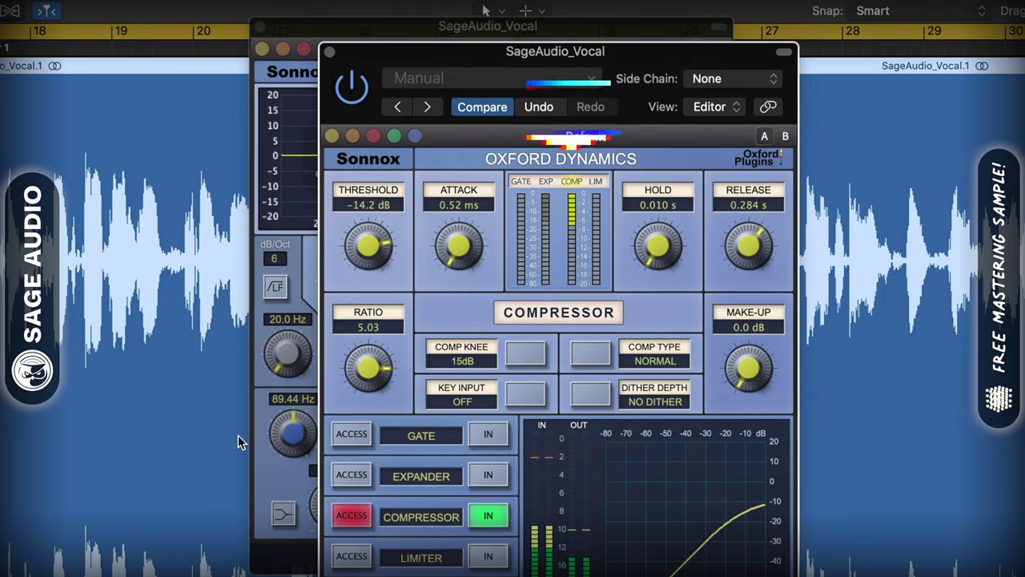
- In the first Oxford EQ, cut the HMF band about -4.07 dB at 963.7 Hz and the HF band about -4.24 dB at 6243 Hz
{"action": "left_click", "coordinate": [279, 405]}
{"action": "left_click_drag", "start_coordinate": [477, 147], "coordinate": [461, 141]}
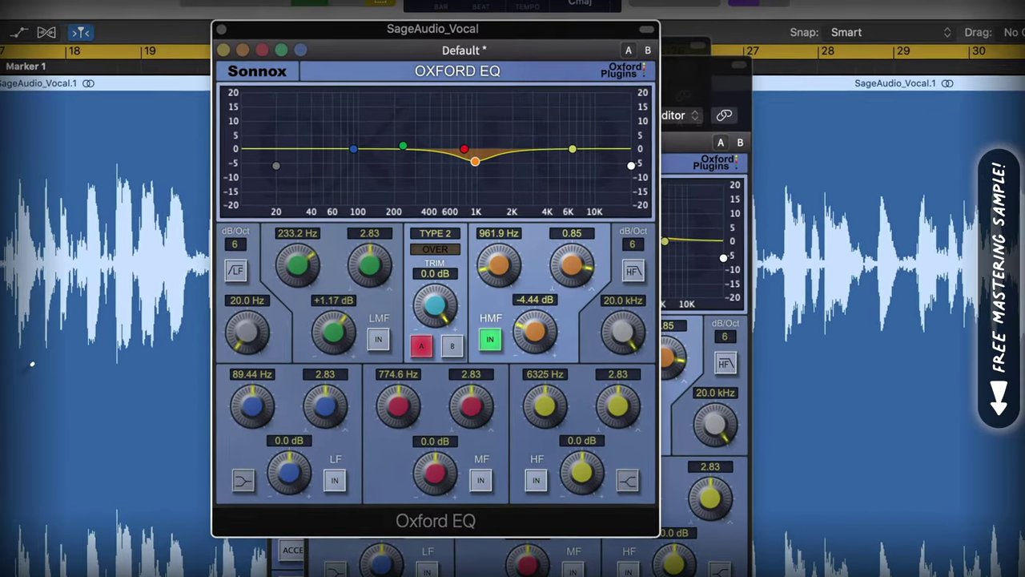
{"action": "left_click_drag", "start_coordinate": [488, 125], "coordinate": [499, 123]}
{"action": "mouse_move", "coordinate": [490, 157]}
{"action": "left_mouse_down"}
{"action": "mouse_move", "coordinate": [456, 155]}
{"action": "mouse_move", "coordinate": [472, 154]}
{"action": "left_mouse_up"}
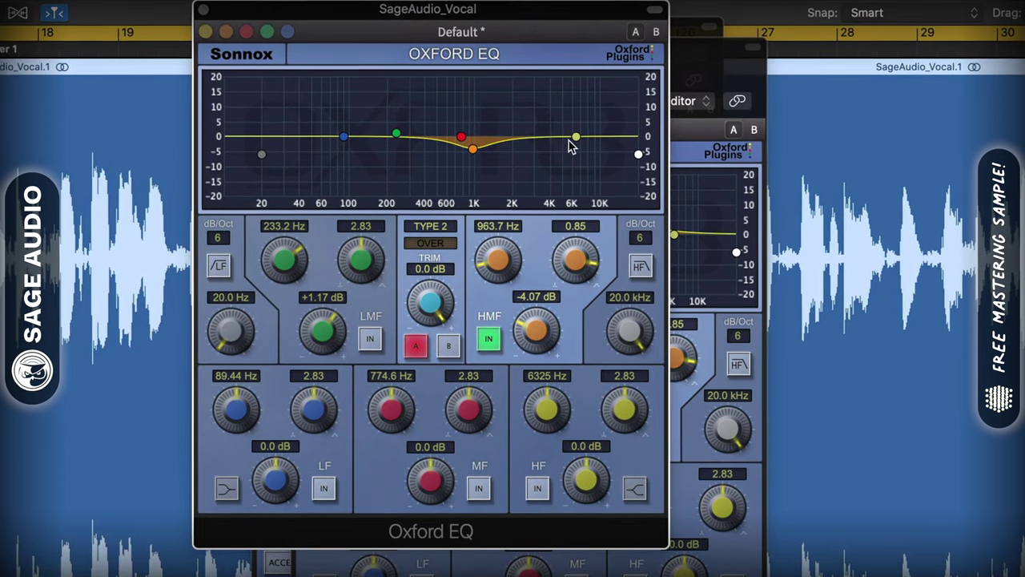
{"action": "left_click_drag", "start_coordinate": [576, 137], "coordinate": [574, 150]}
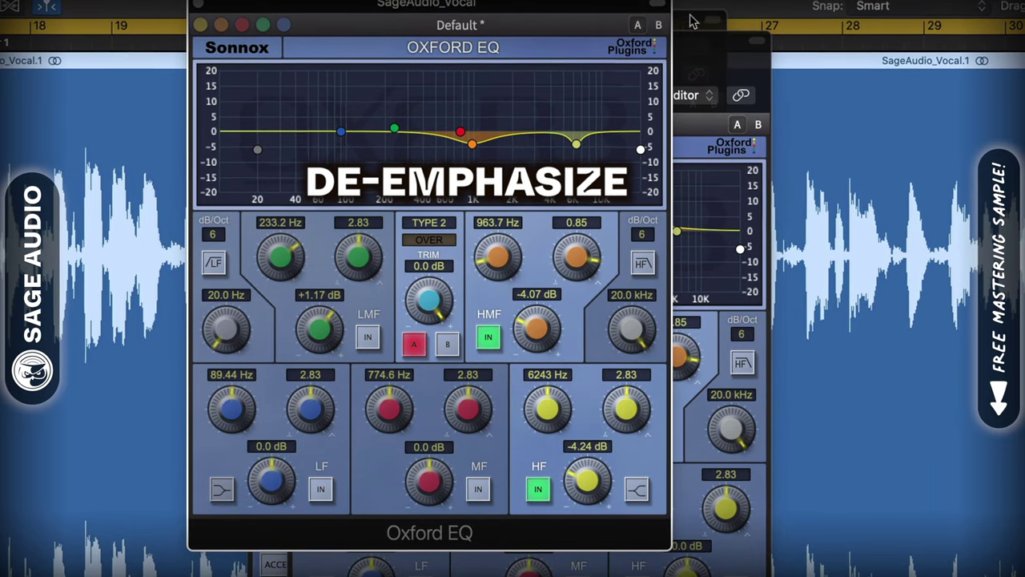
- Review the Oxford Dynamics compressor and the second Oxford EQ, and return to the first Oxford EQ
{"action": "left_click", "coordinate": [694, 23]}
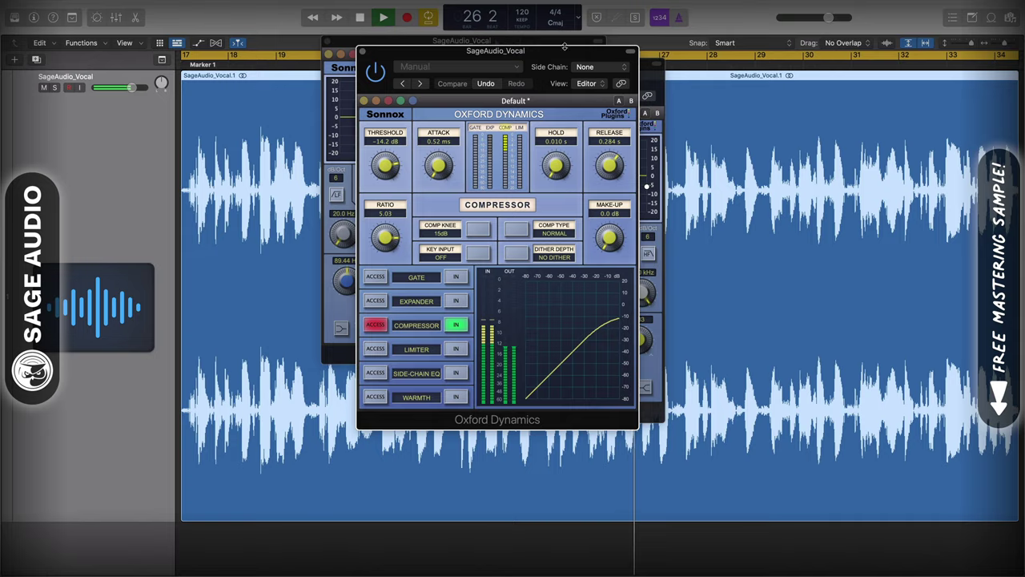
{"action": "left_click", "coordinate": [653, 88]}
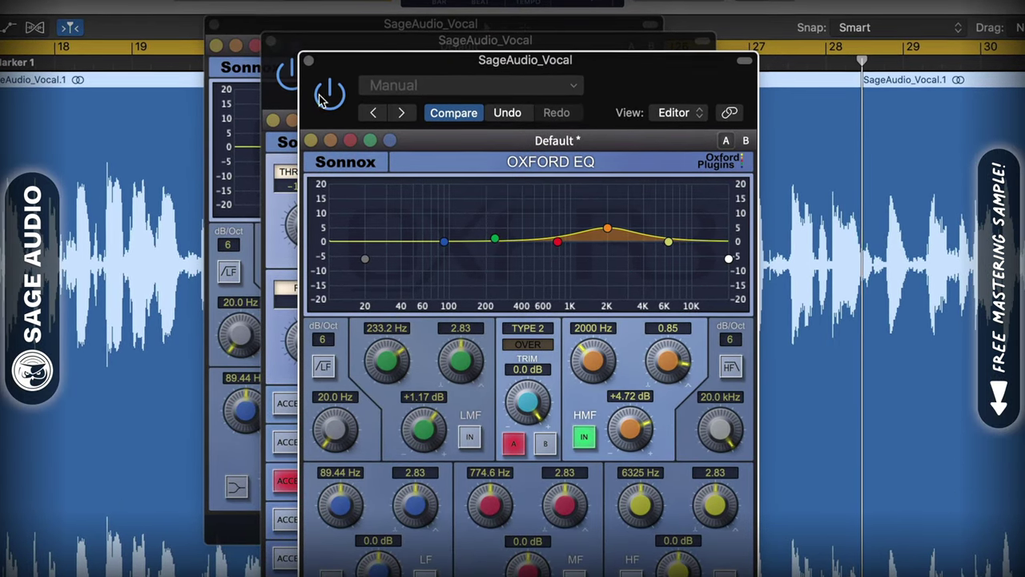
{"action": "left_click", "coordinate": [287, 22]}
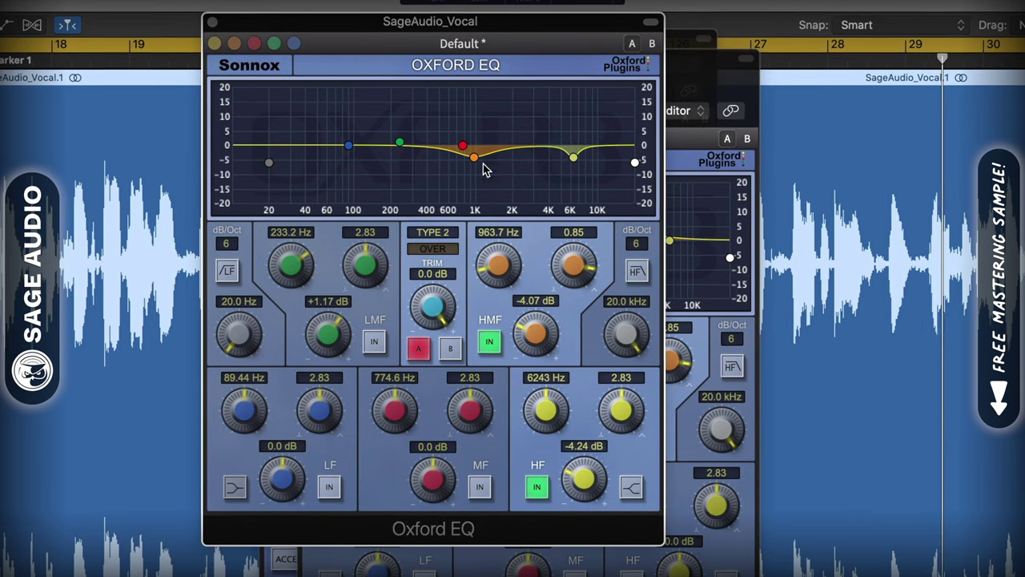
- Bypass the first Oxford EQ's HF band and set its HMF cut to about -5.07 dB at 2021 Hz, checking the other two plugins
{"action": "left_click", "coordinate": [537, 488]}
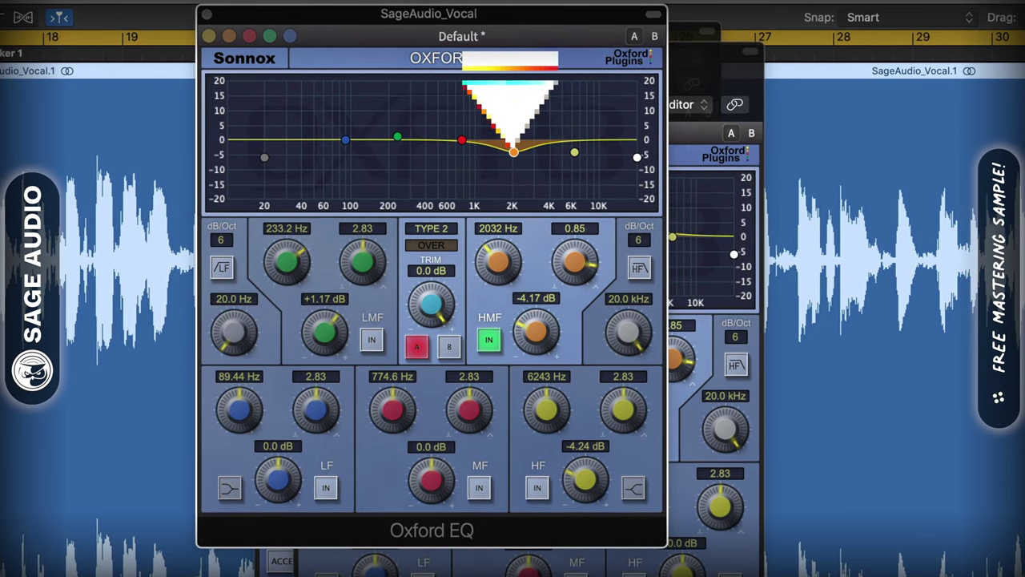
{"action": "left_click", "coordinate": [693, 42]}
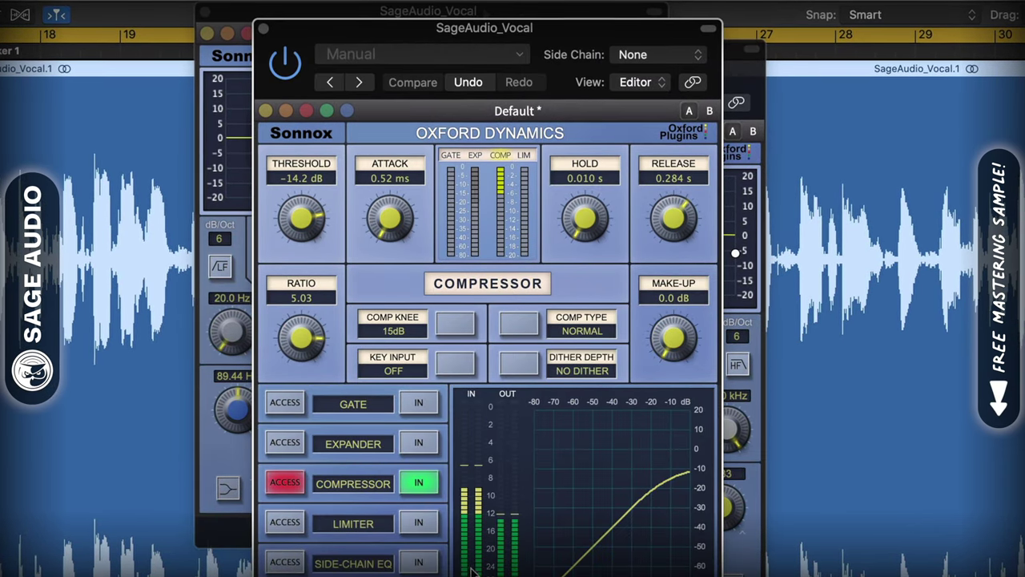
{"action": "left_click", "coordinate": [191, 347]}
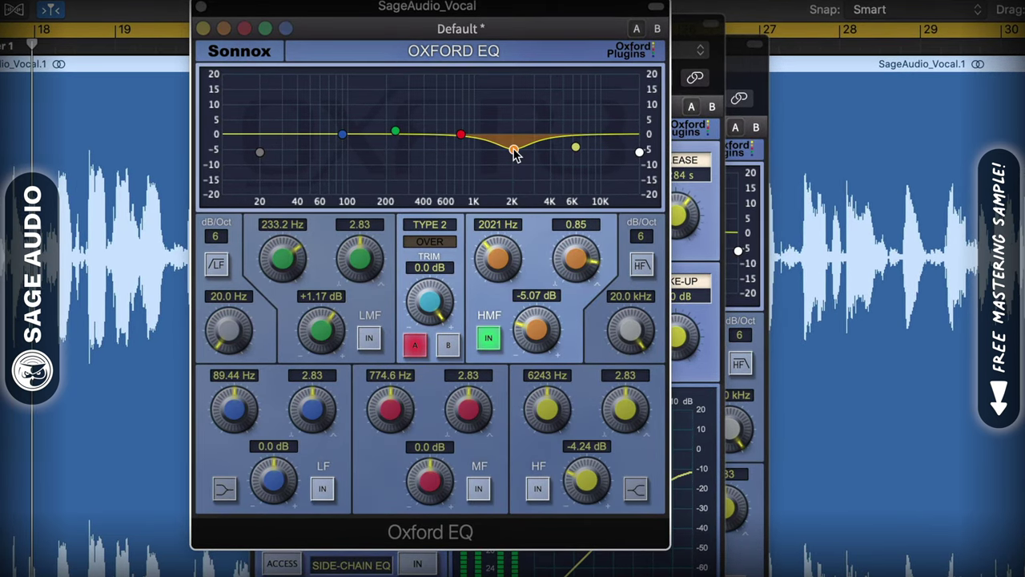
{"action": "left_click", "coordinate": [693, 42]}
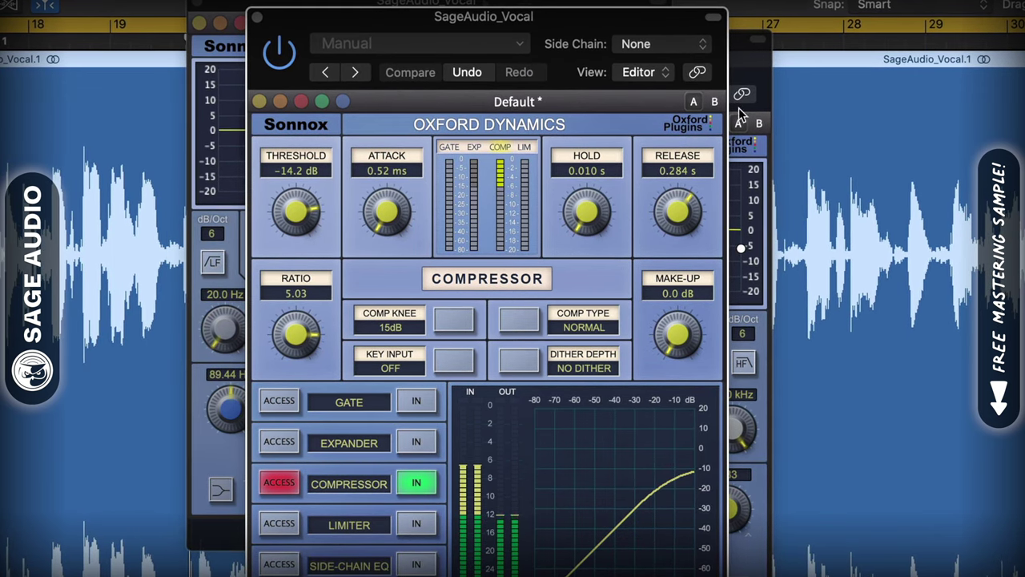
{"action": "left_click", "coordinate": [757, 72]}
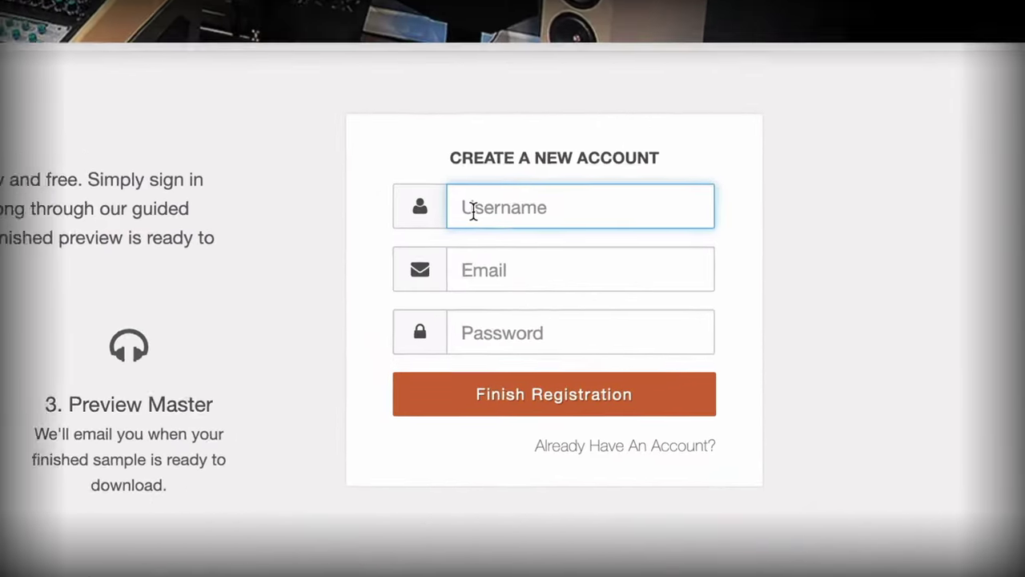
- On the Sage Audio registration page, enter NewArtist as the username and start filling in the account's email
{"action": "type", "text": "NewAr"}
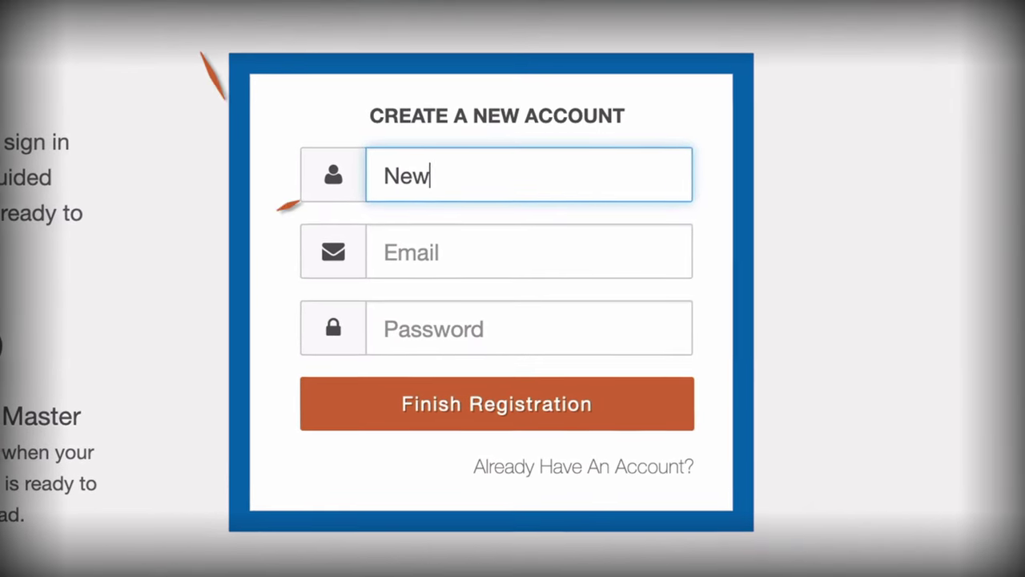
{"action": "type", "text": "tist"}
{"action": "key", "text": "Tab"}
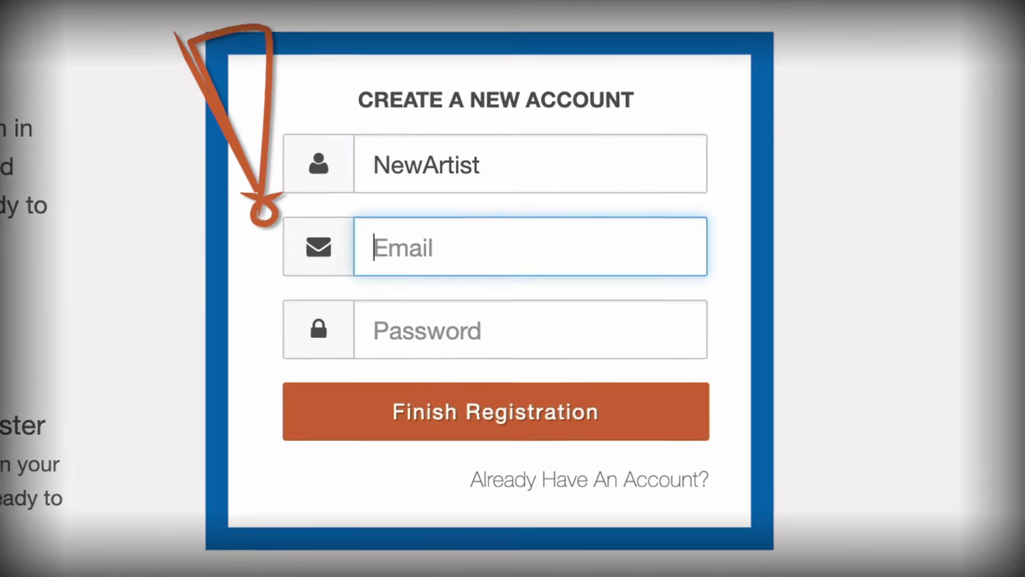
{"action": "type", "text": "newarti"}
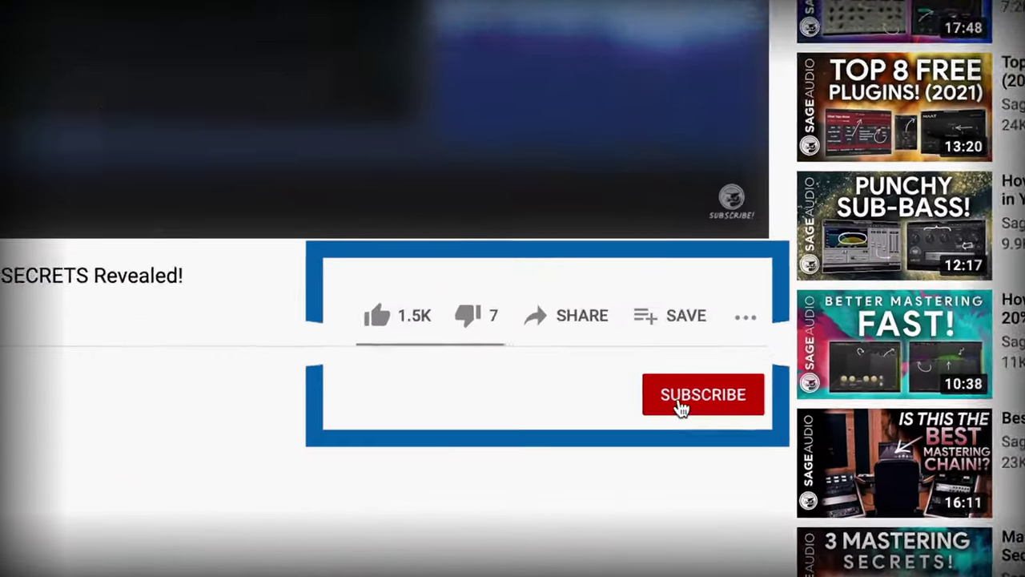
- On YouTube, subscribe to the Sage Audio channel, like the video and write the comment "I Make Music Too"
{"action": "left_click", "coordinate": [680, 404]}
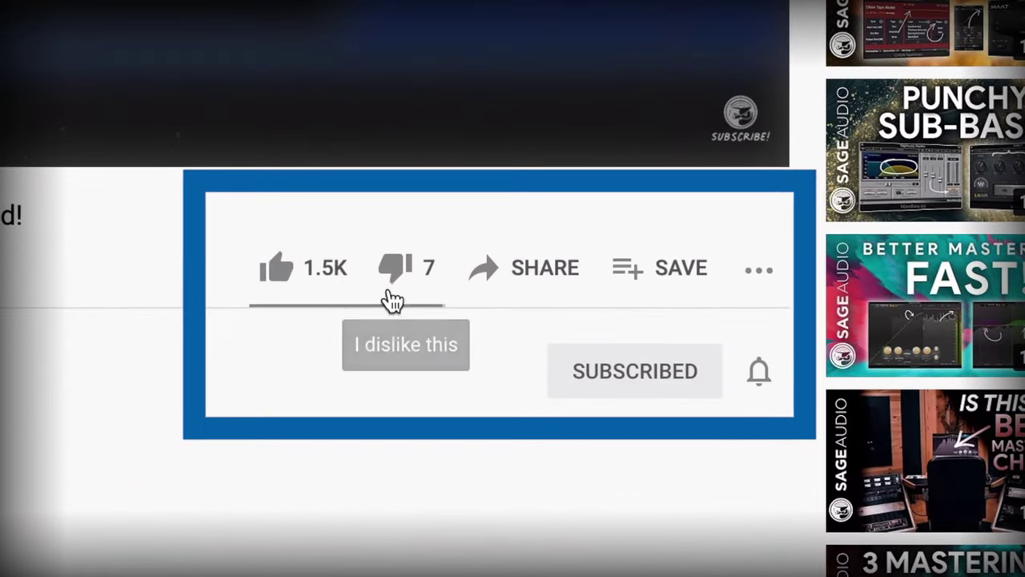
{"action": "left_click", "coordinate": [376, 315]}
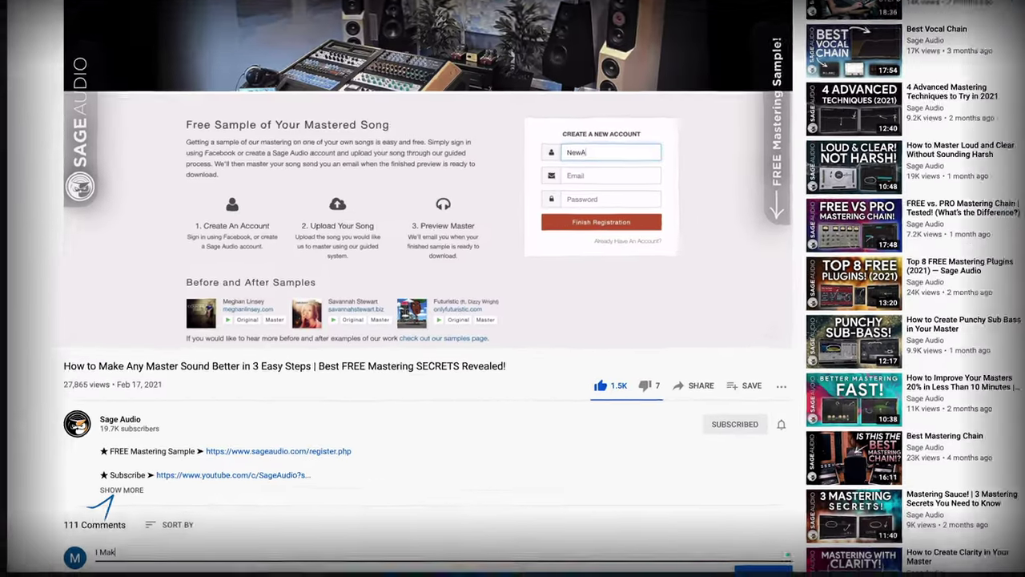
{"action": "type", "text": "I Make Music Too"}
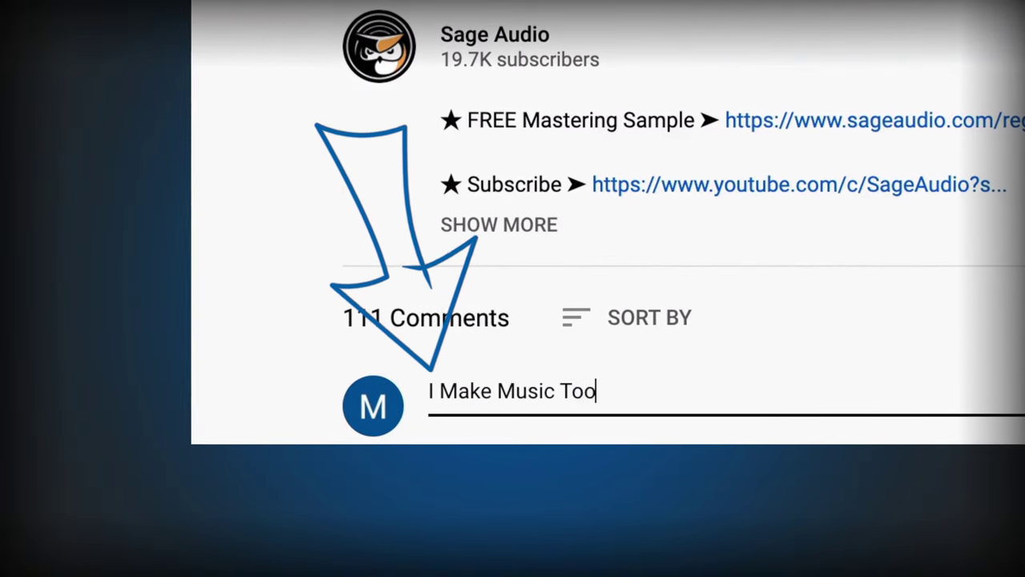